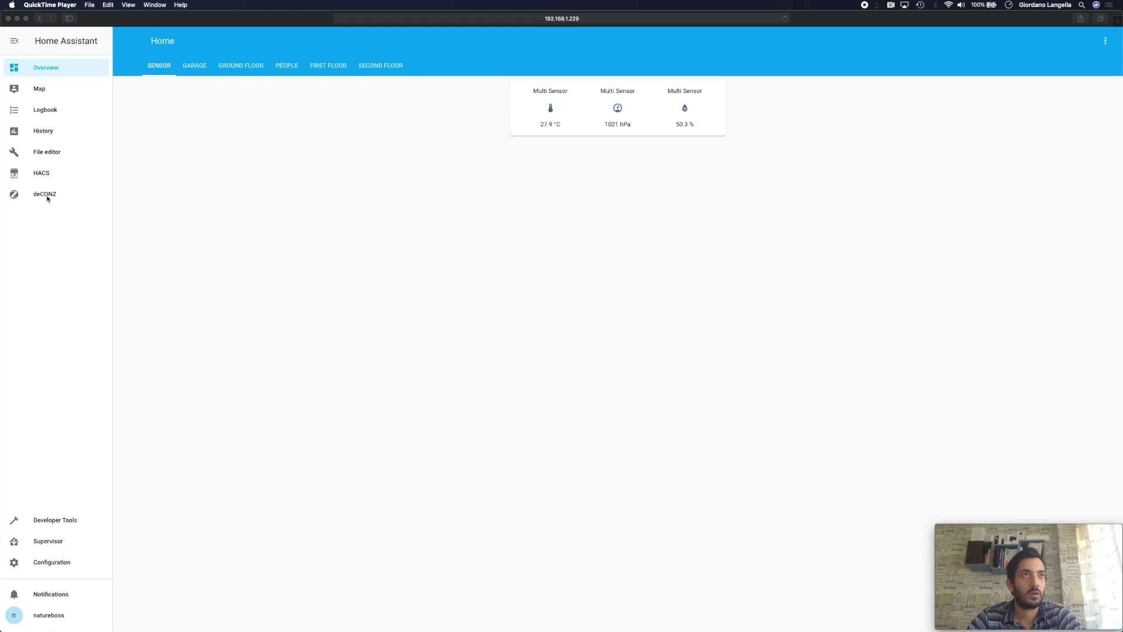
# Open Phoscon from the deCONZ panel and show the Sensors list
pyautogui.click(46, 196)
pyautogui.click(48, 195)
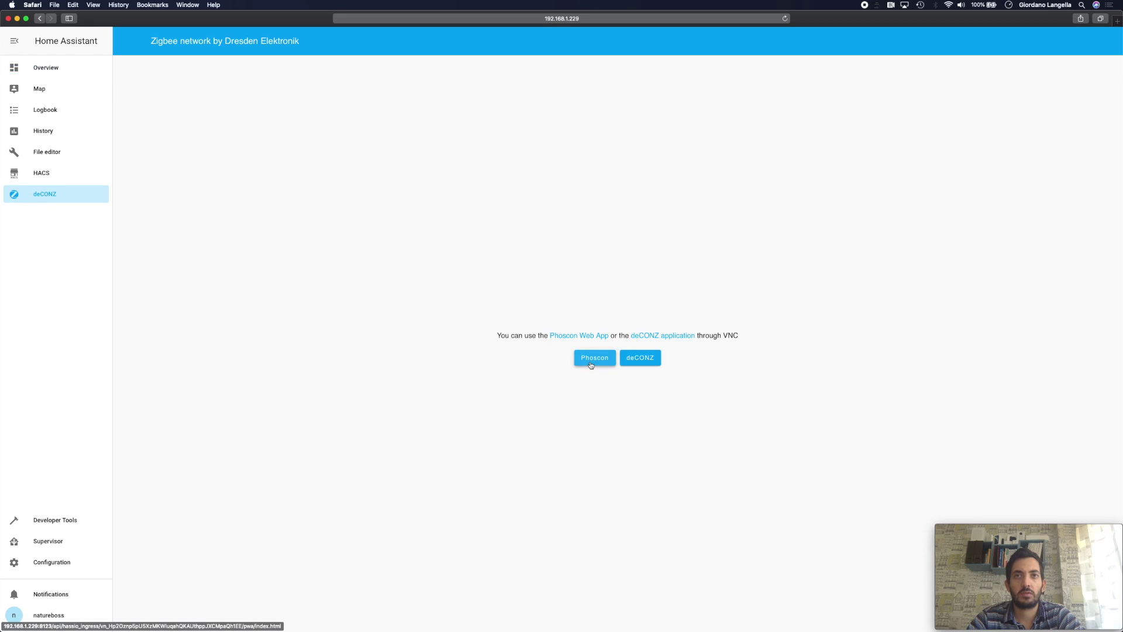
pyautogui.click(595, 358)
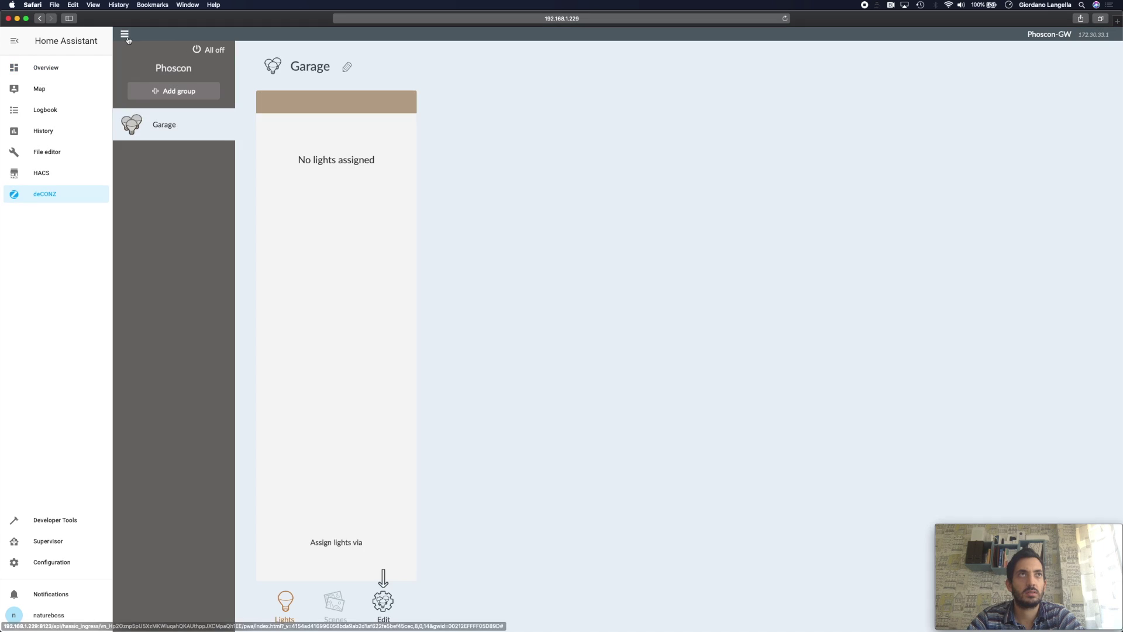
pyautogui.click(126, 38)
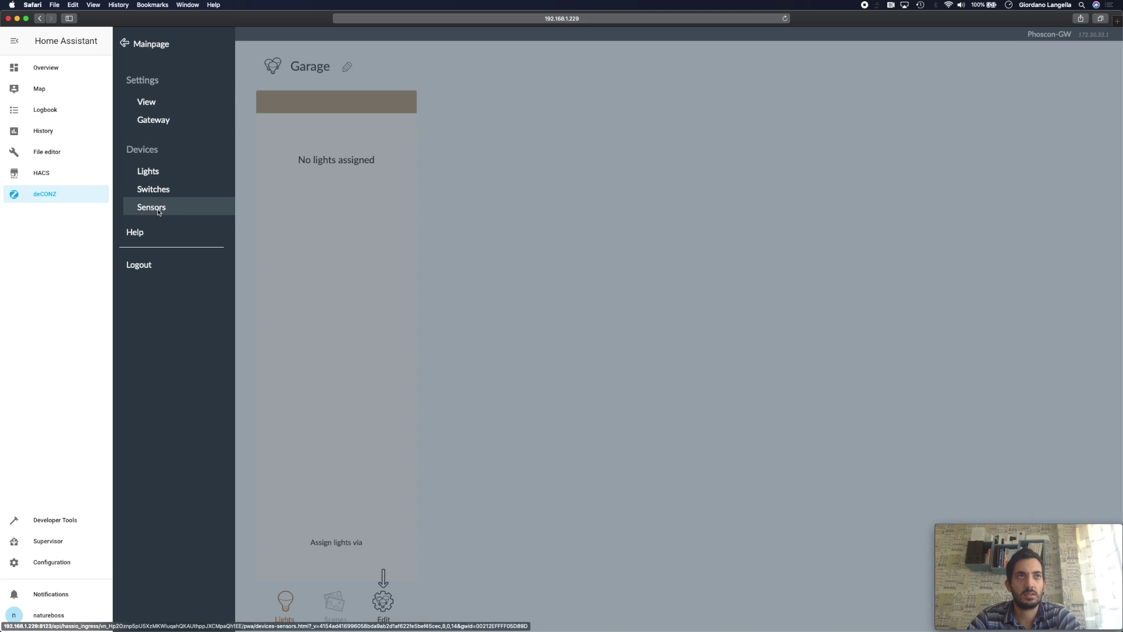
pyautogui.click(158, 211)
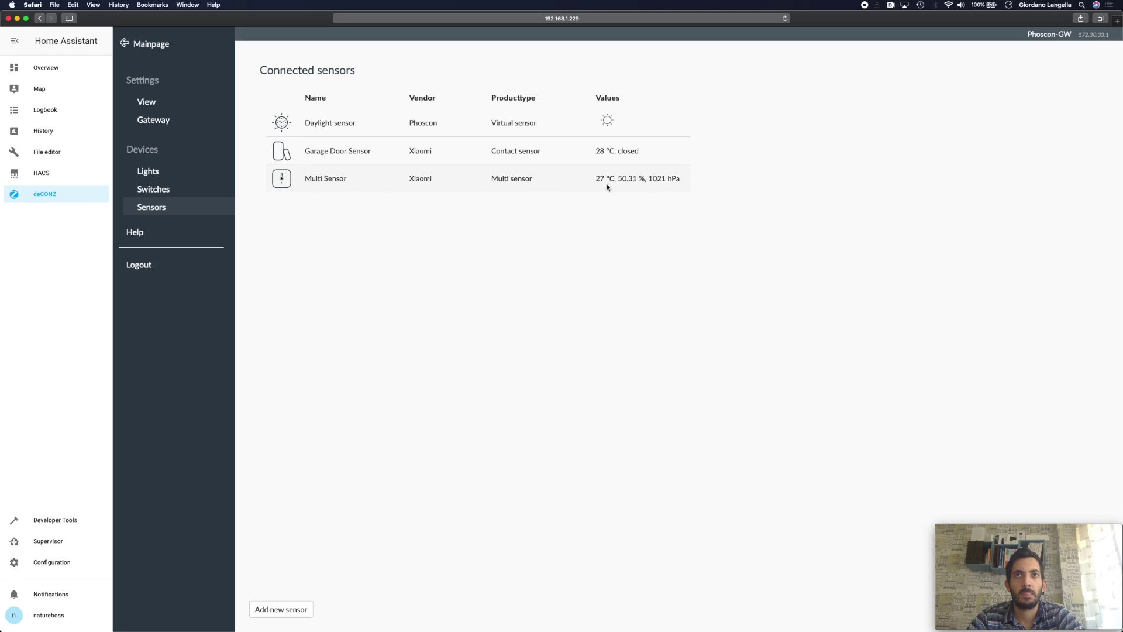
# Highlight the Multi Sensor's 27 °C, 50.31 %, 1021 hPa readings and open its detail page
pyautogui.moveTo(597, 179); pyautogui.dragTo(681, 179)
pyautogui.click(692, 203)
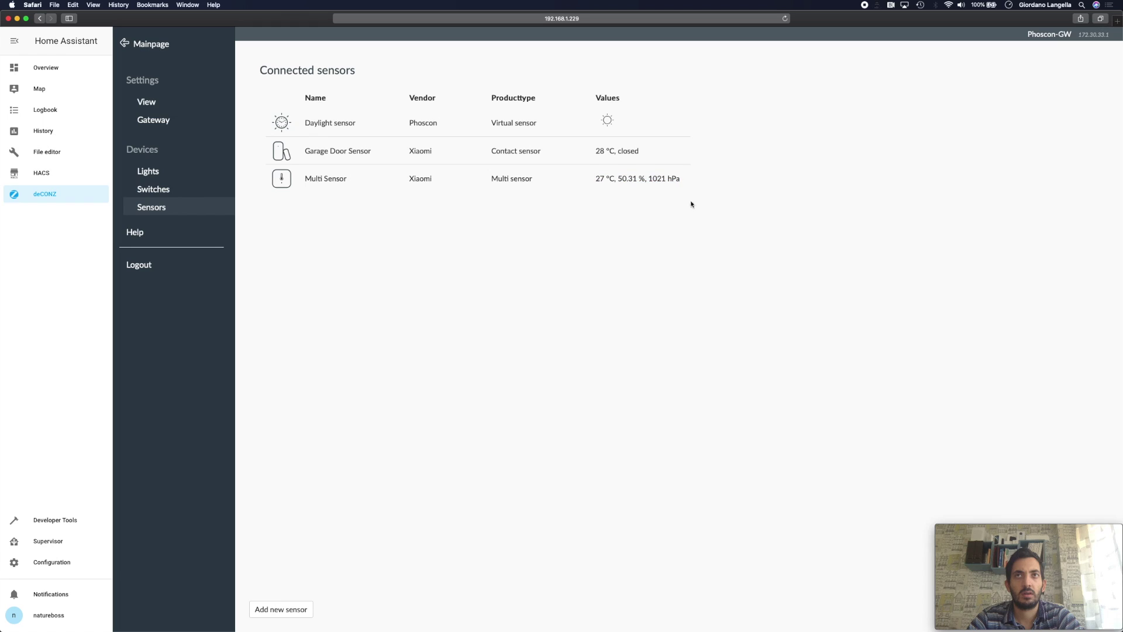
pyautogui.click(309, 610)
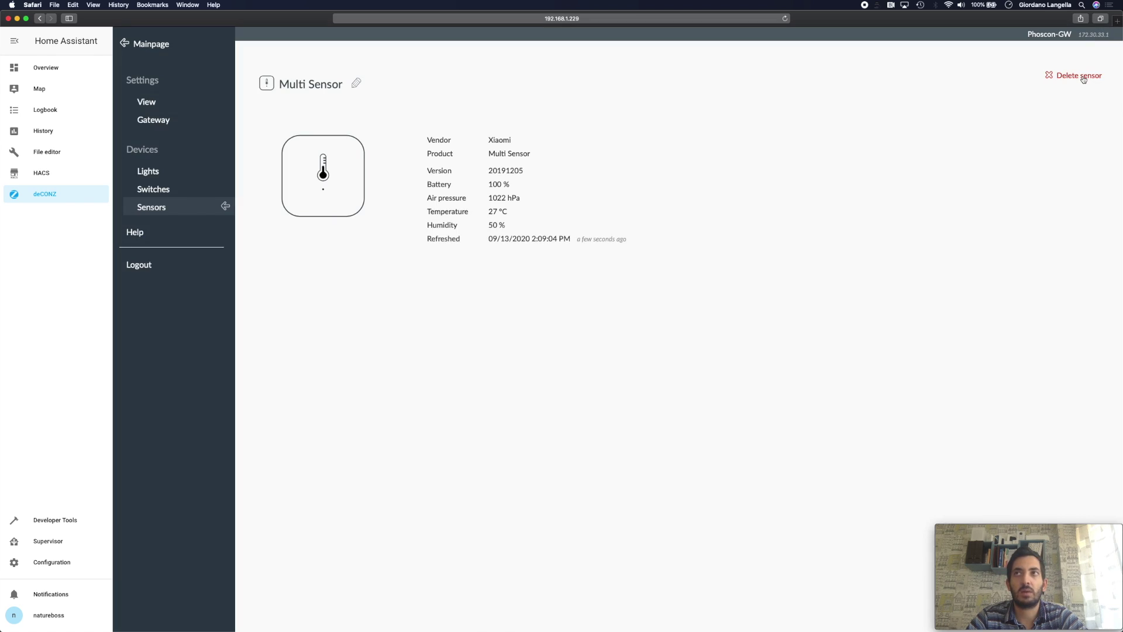
# Delete the Multi Sensor, then re-pair it through Add new sensor > Other and Ready
pyautogui.click(1082, 78)
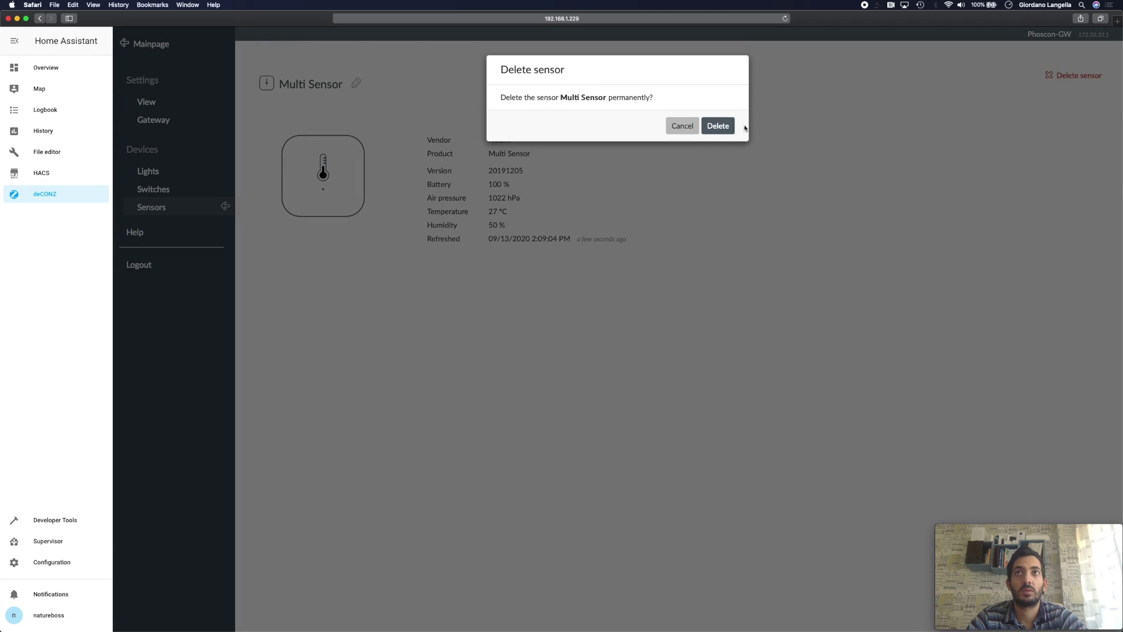
pyautogui.click(704, 127)
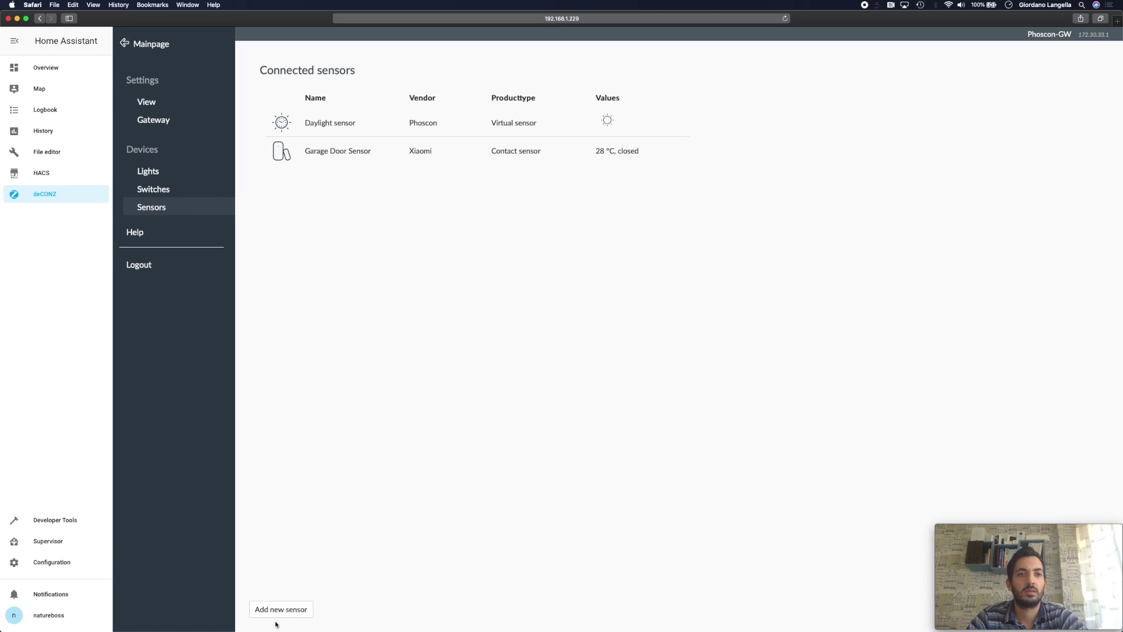
pyautogui.click(287, 608)
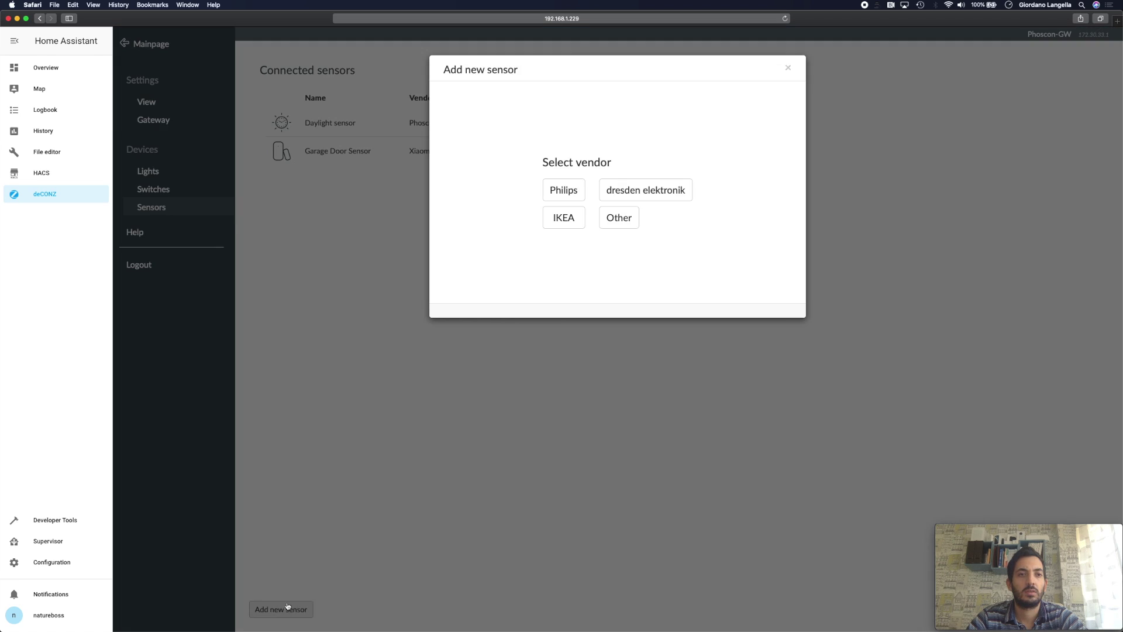
pyautogui.click(619, 217)
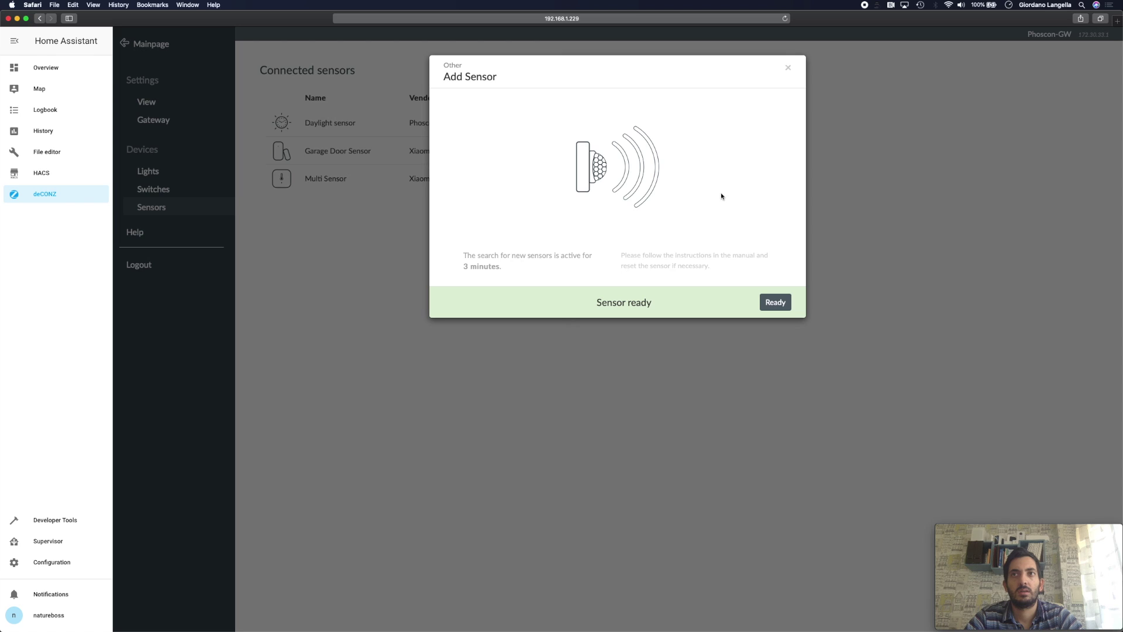
pyautogui.click(776, 301)
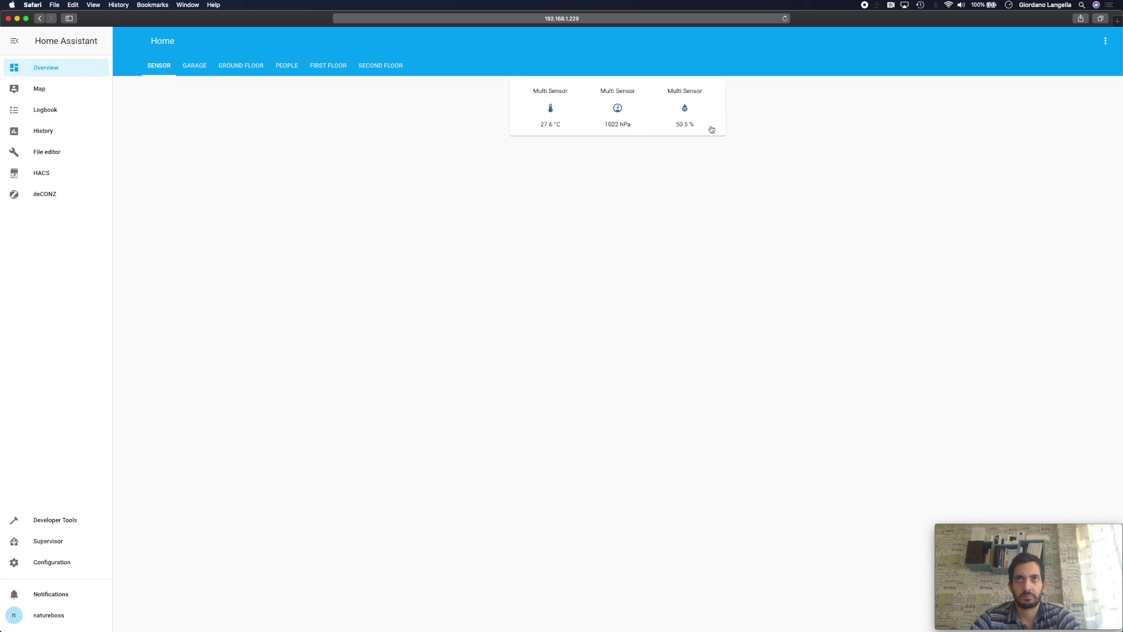
# Check the Multi Sensor's temperature and pressure history dialogs, closing each afterwards
pyautogui.click(550, 110)
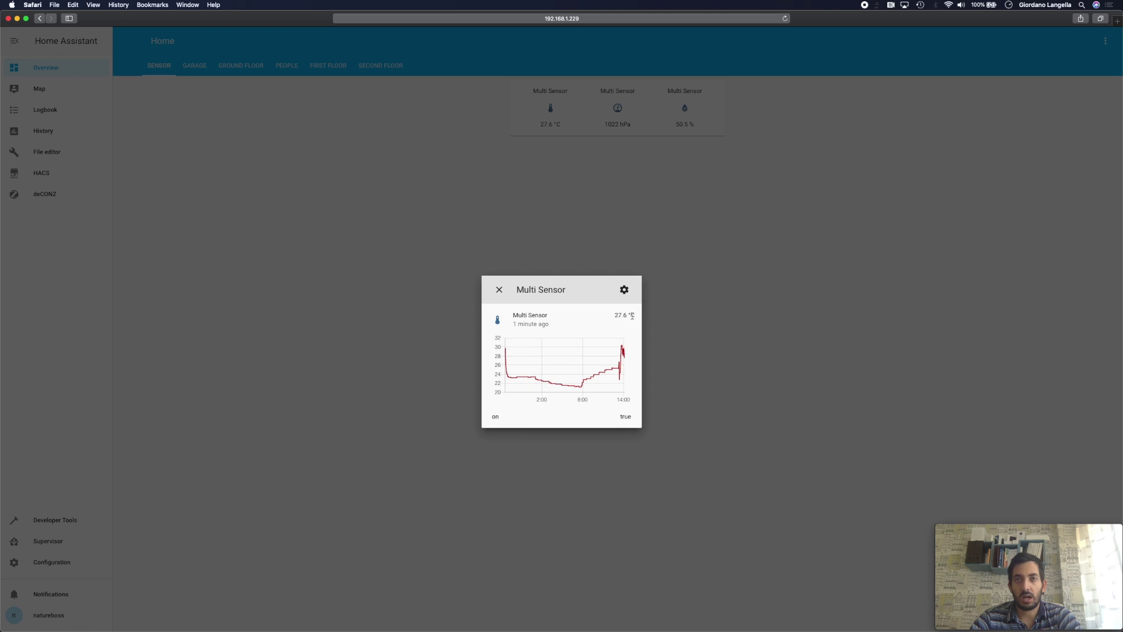
pyautogui.click(499, 290)
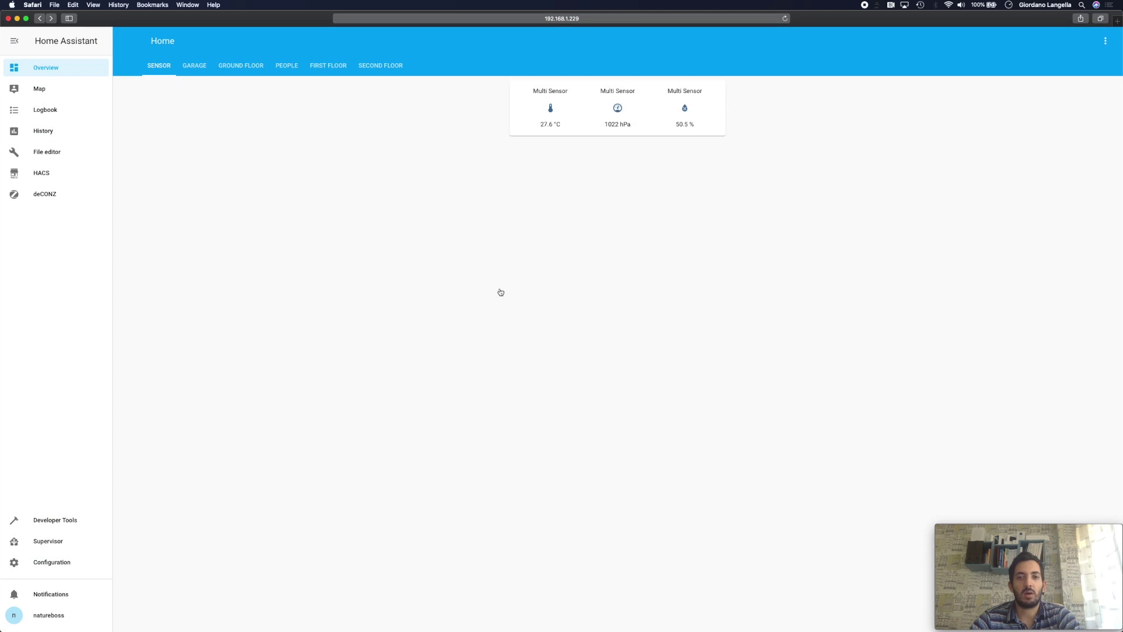
pyautogui.click(620, 120)
pyautogui.click(499, 290)
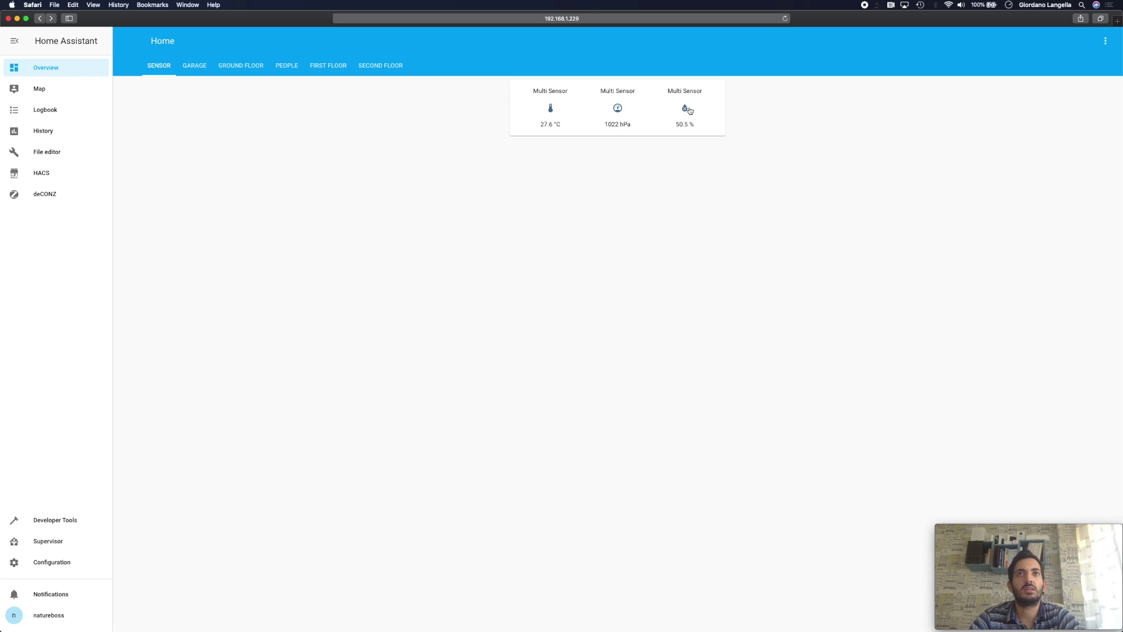
pyautogui.click(546, 111)
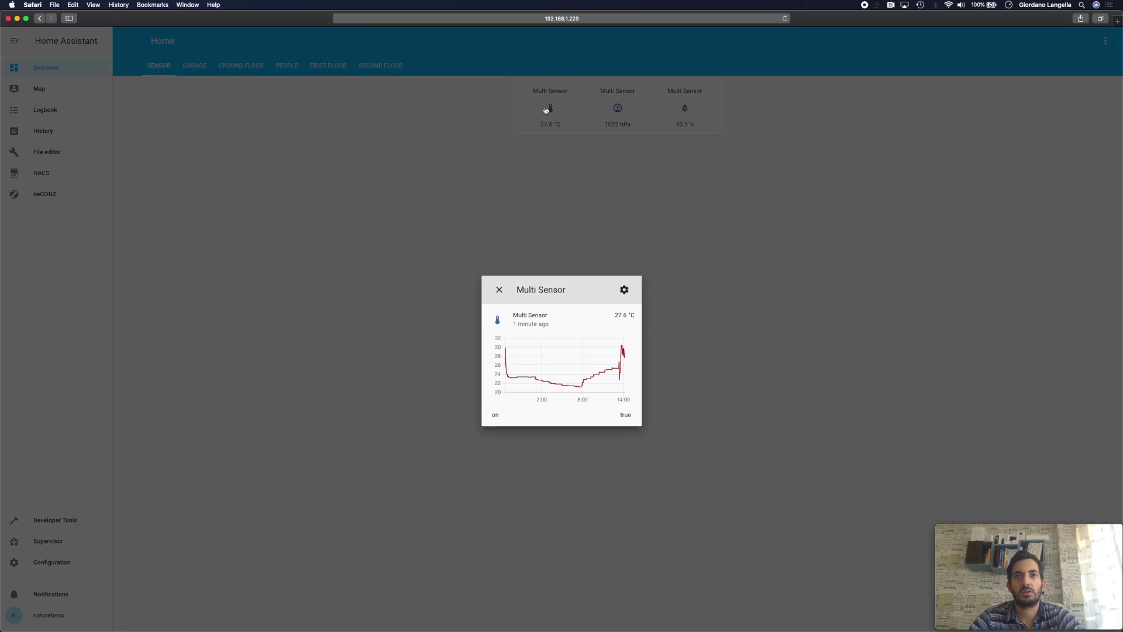
pyautogui.click(500, 290)
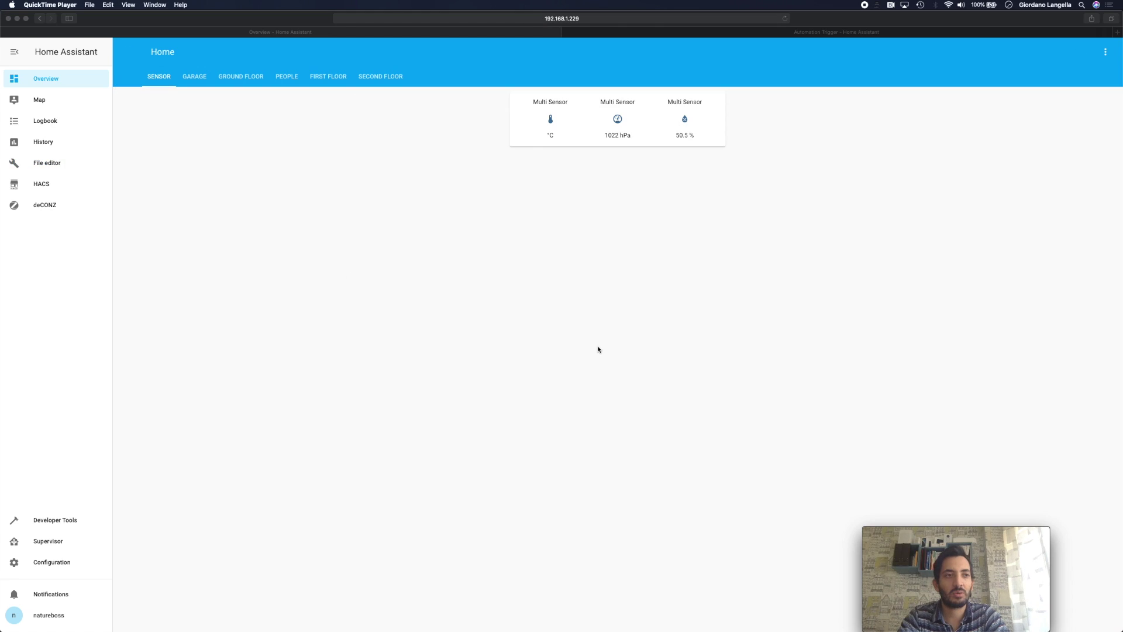
pyautogui.click(47, 564)
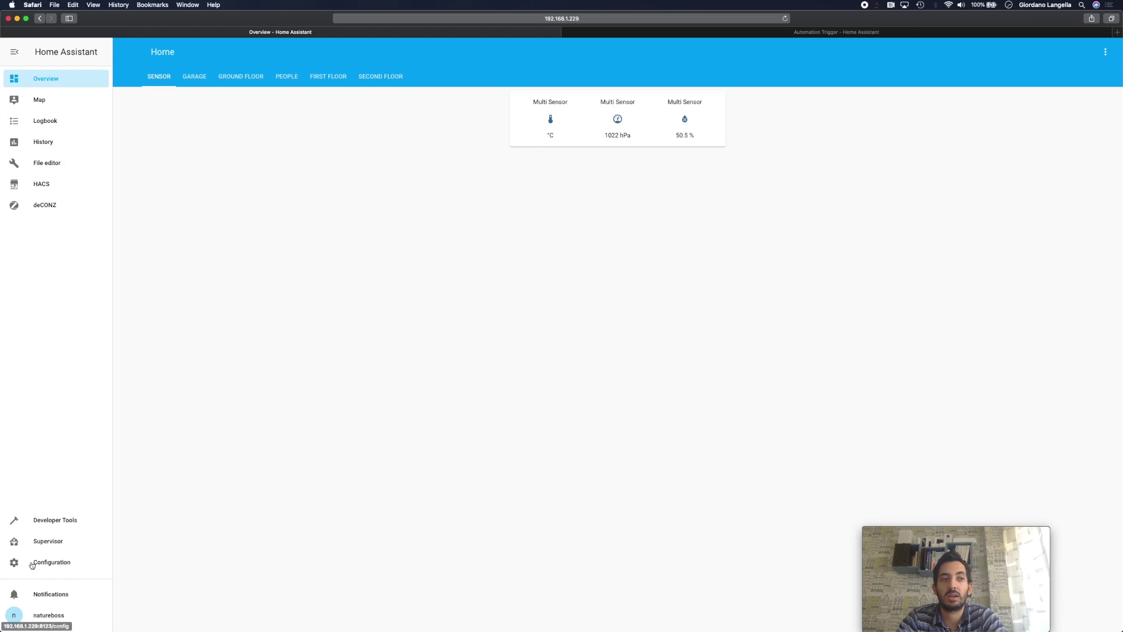
# Create a new automation from Configuration > Automations
pyautogui.click(44, 565)
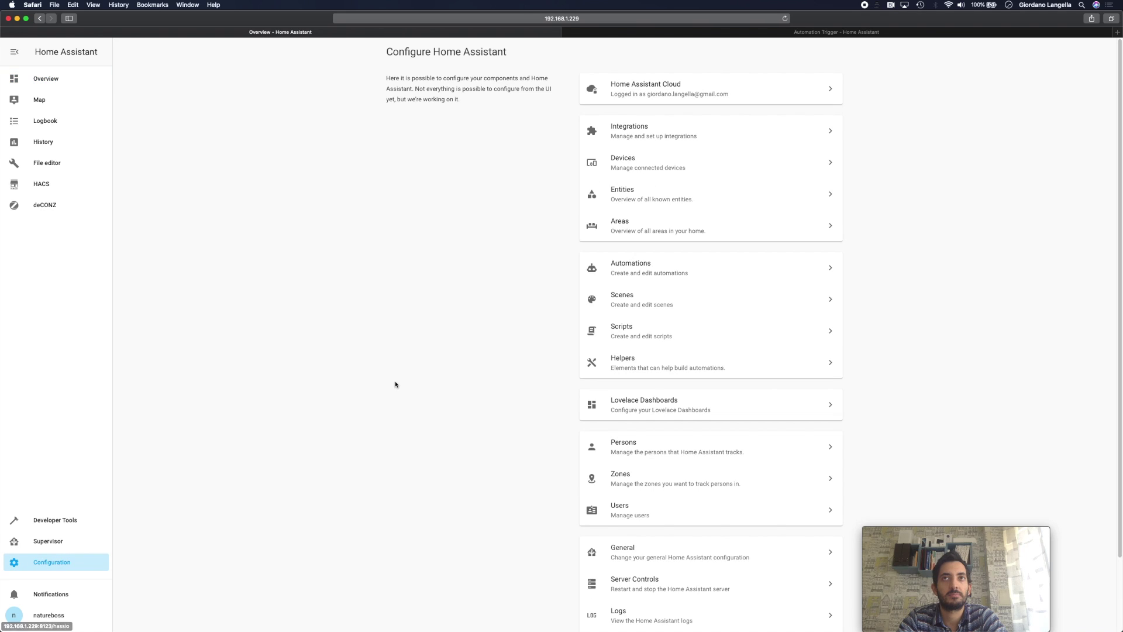
pyautogui.click(683, 265)
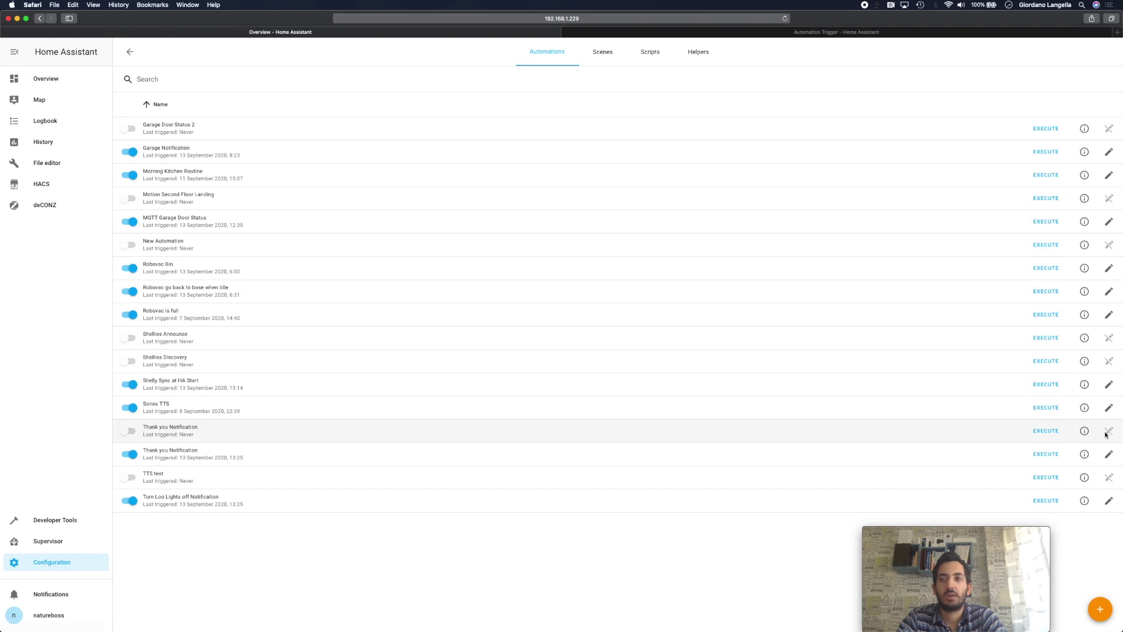
pyautogui.click(1100, 609)
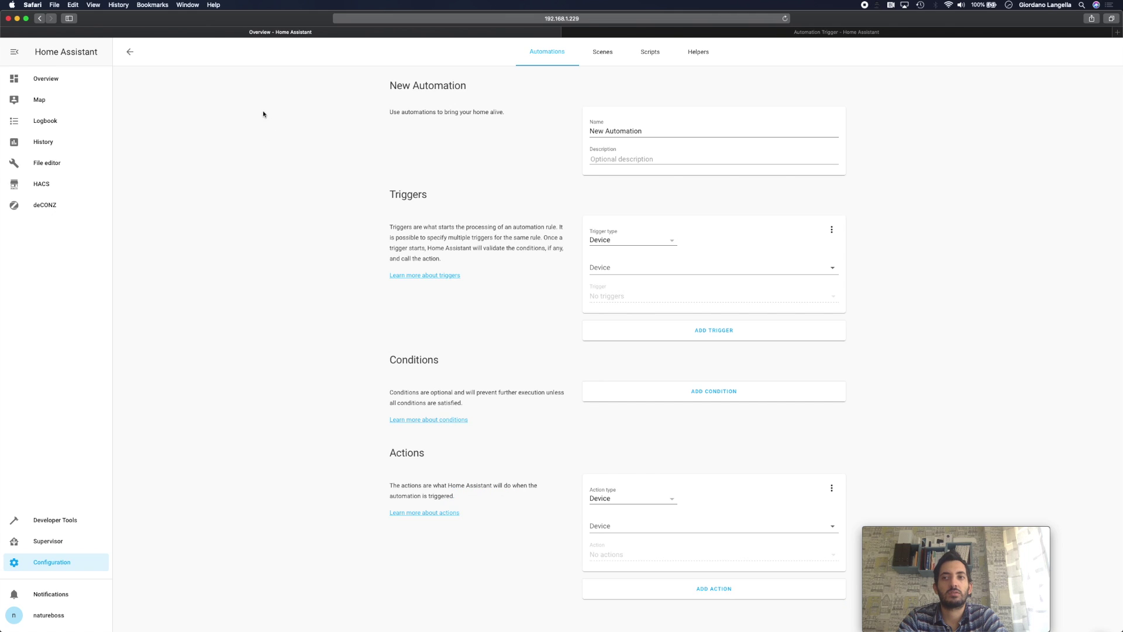
# Rename the automation to Fridge Notification and set its trigger type to Numeric state
pyautogui.doubleClick(684, 127)
pyautogui.press('super+a')
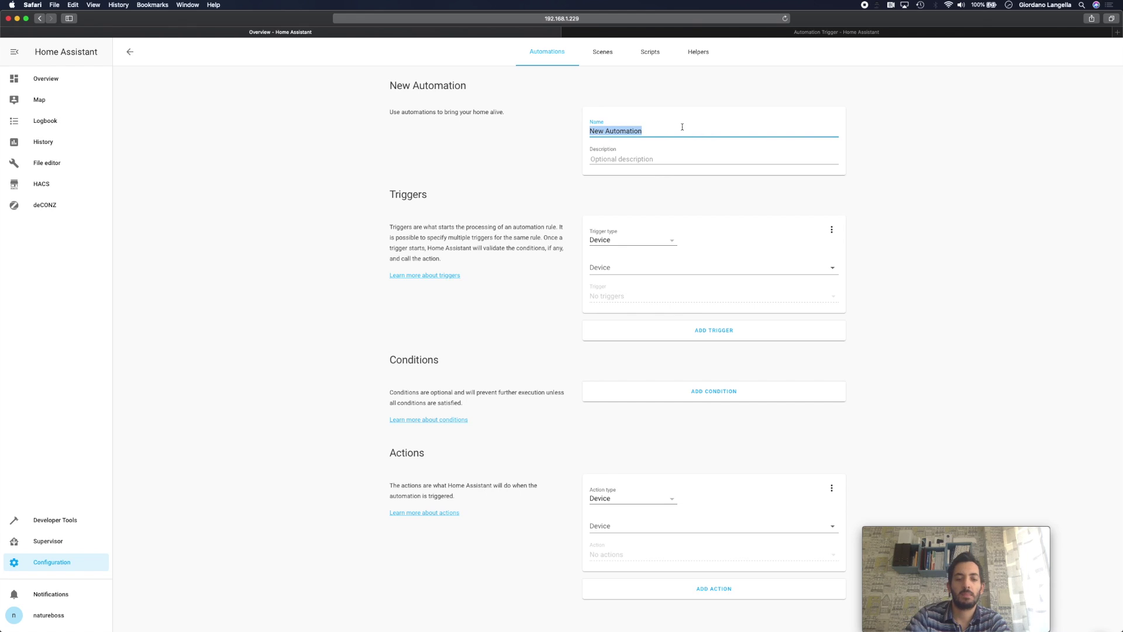
pyautogui.write('Fridge Notification')
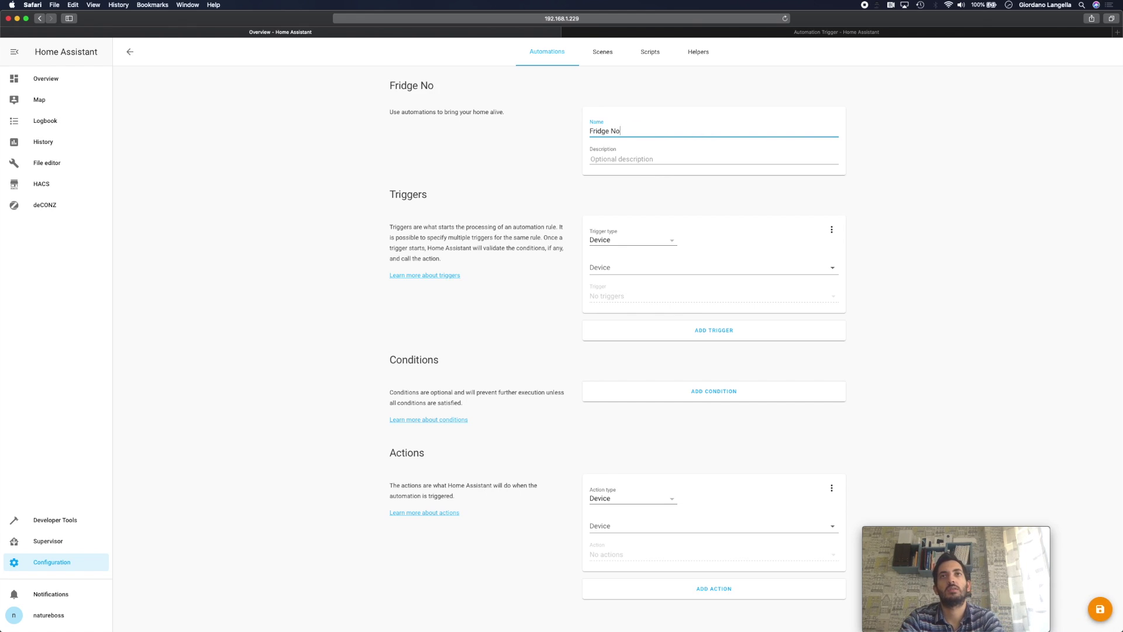
pyautogui.click(675, 151)
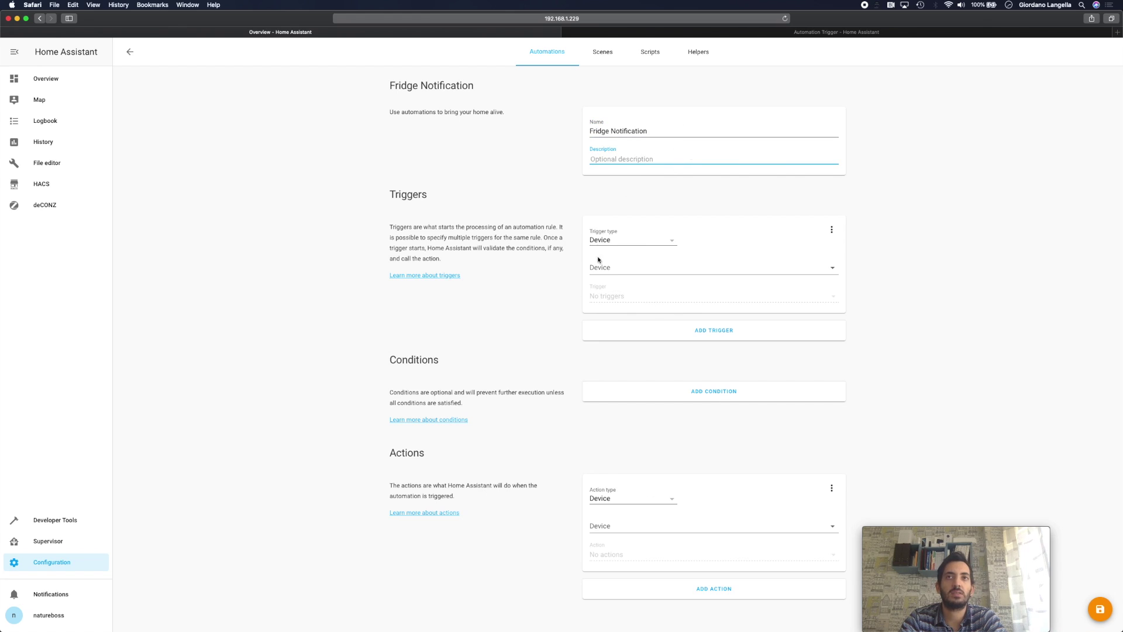
pyautogui.click(626, 246)
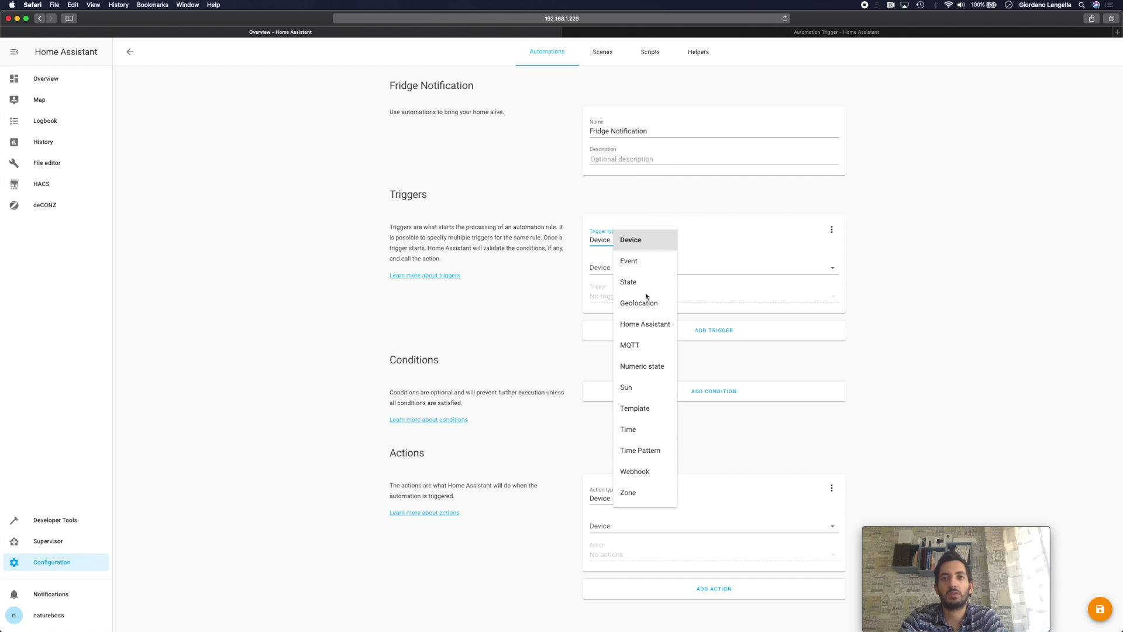
pyautogui.click(651, 366)
# Make Multi Sensor's sensor.temperature_3 the trigger entity with an Above threshold of 8
pyautogui.click(616, 267)
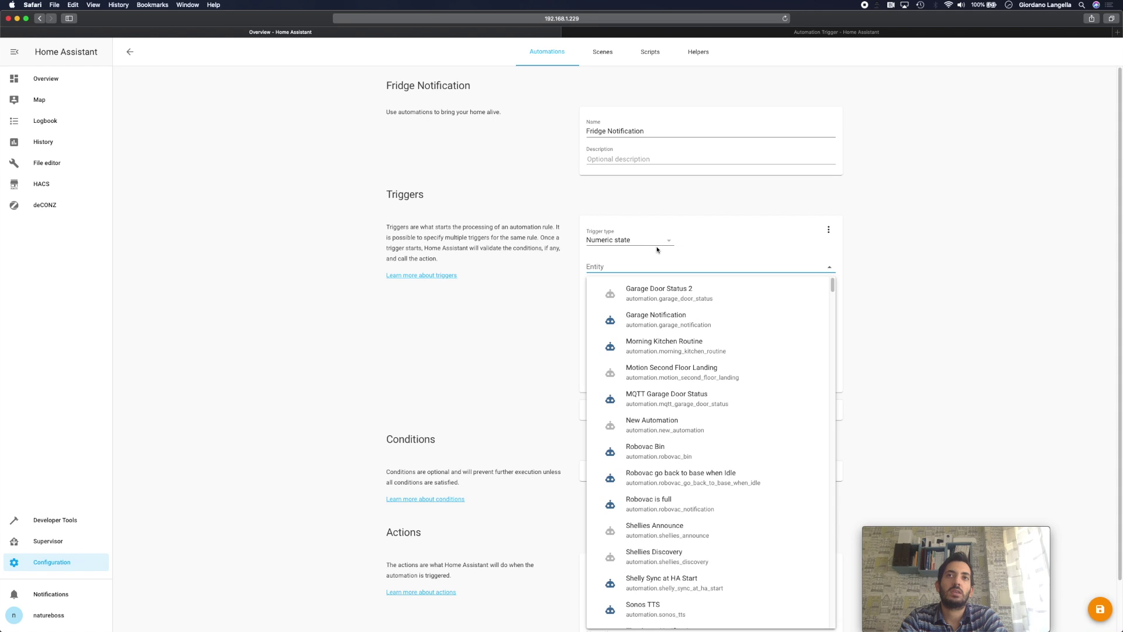
pyautogui.write('temp')
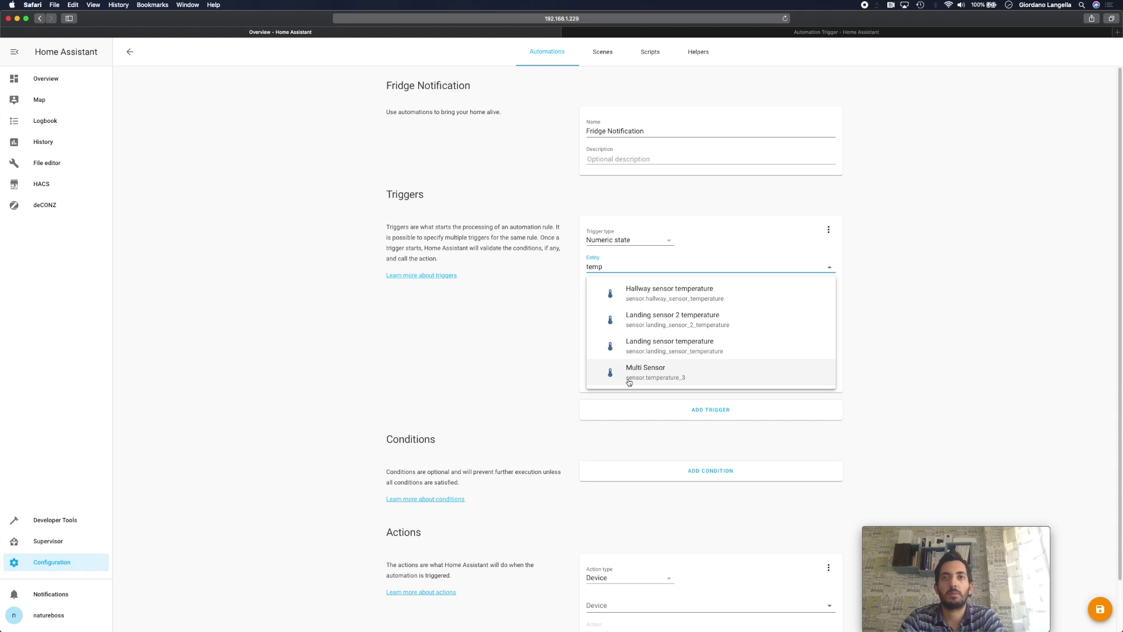
pyautogui.click(716, 379)
pyautogui.click(612, 292)
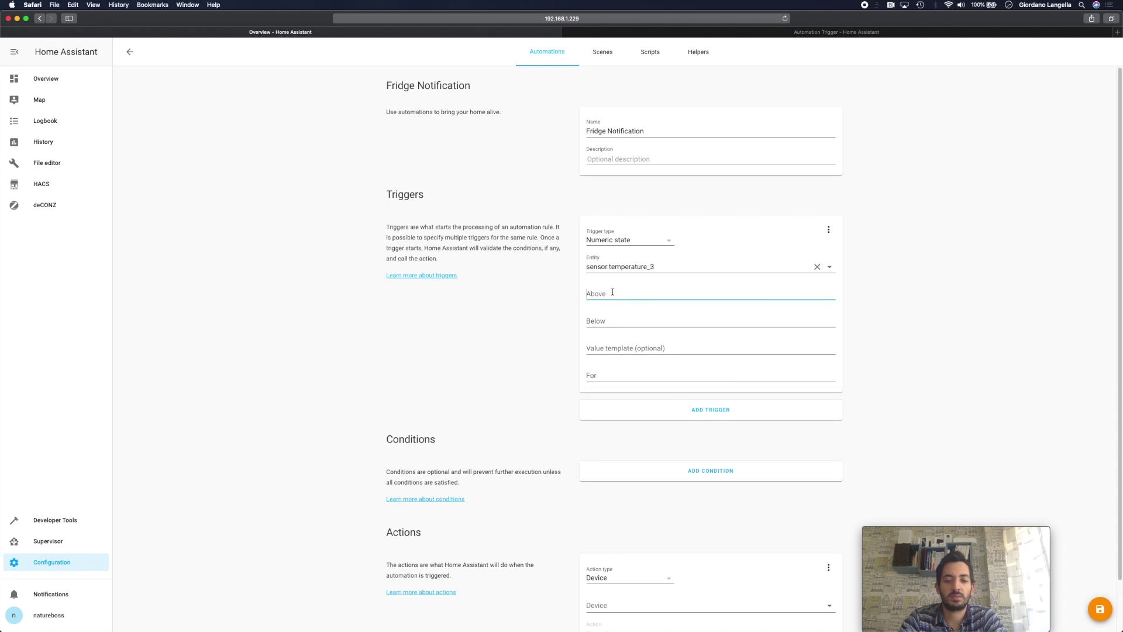
pyautogui.write('8')
pyautogui.click(612, 321)
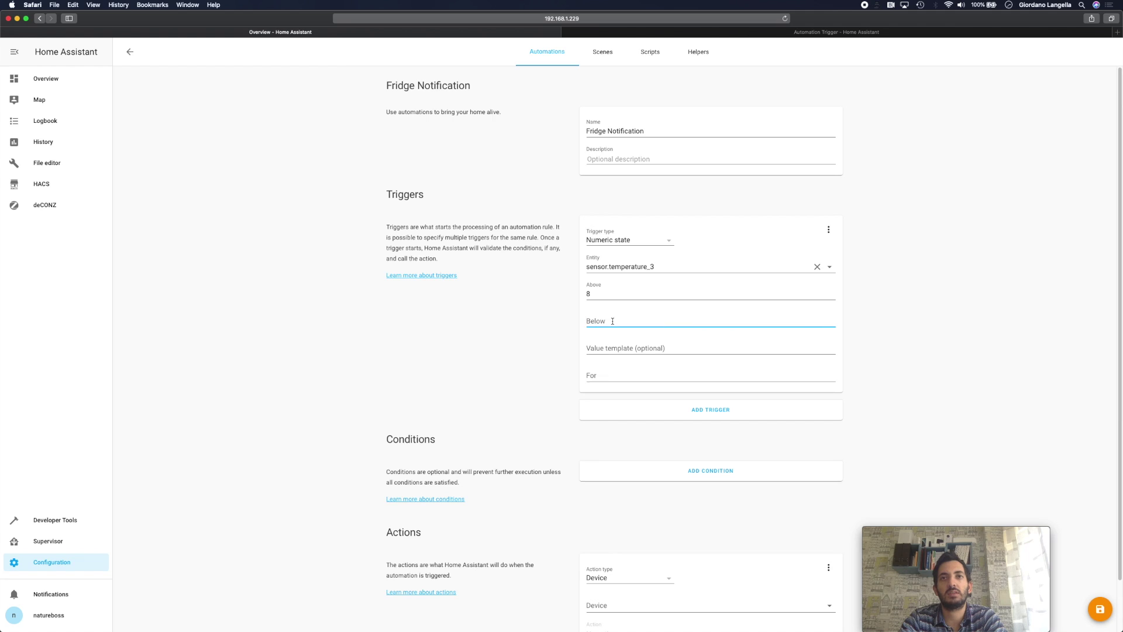
# Set the trigger's For duration to 00:00:05
pyautogui.click(606, 373)
pyautogui.write('000')
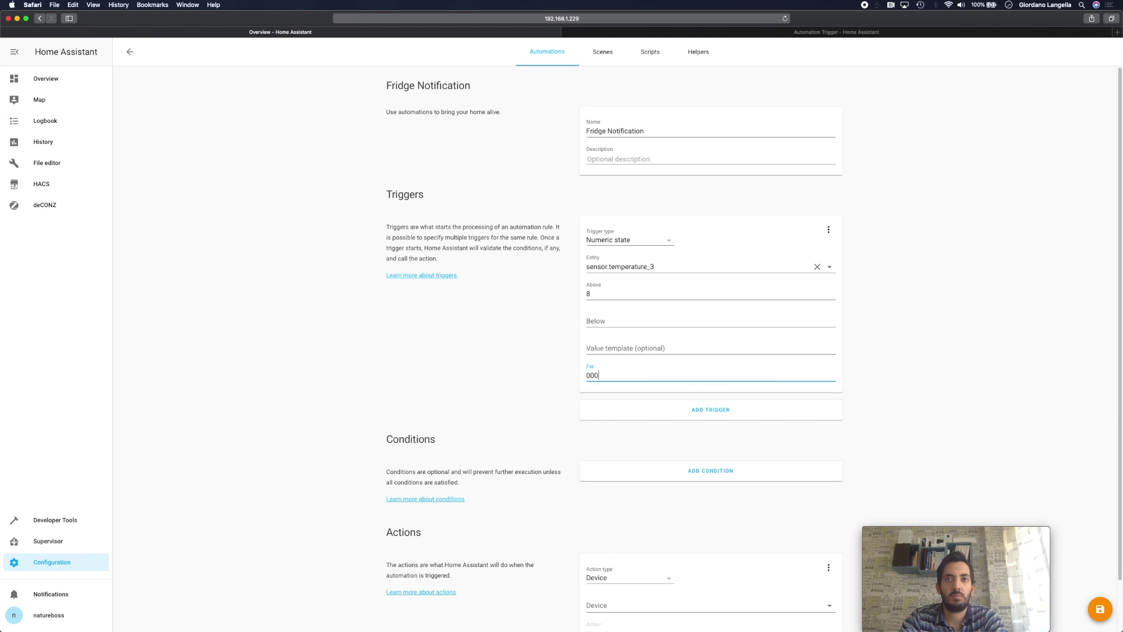
pyautogui.press('BackSpace')
pyautogui.write(':00:')
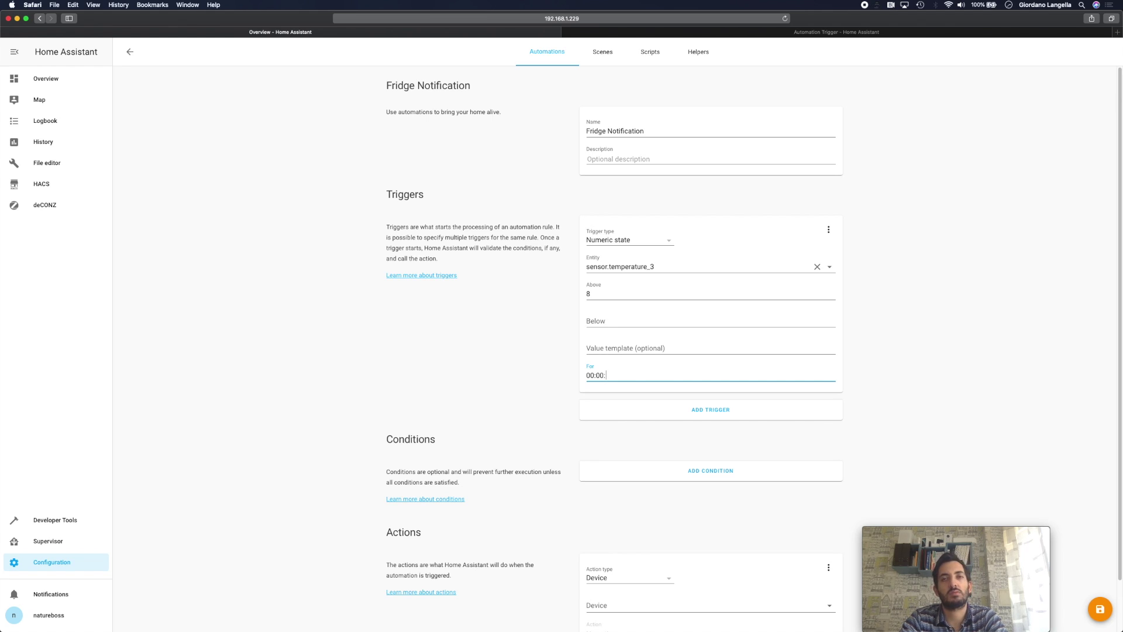
pyautogui.press('BackSpace')
pyautogui.press('BackSpace')
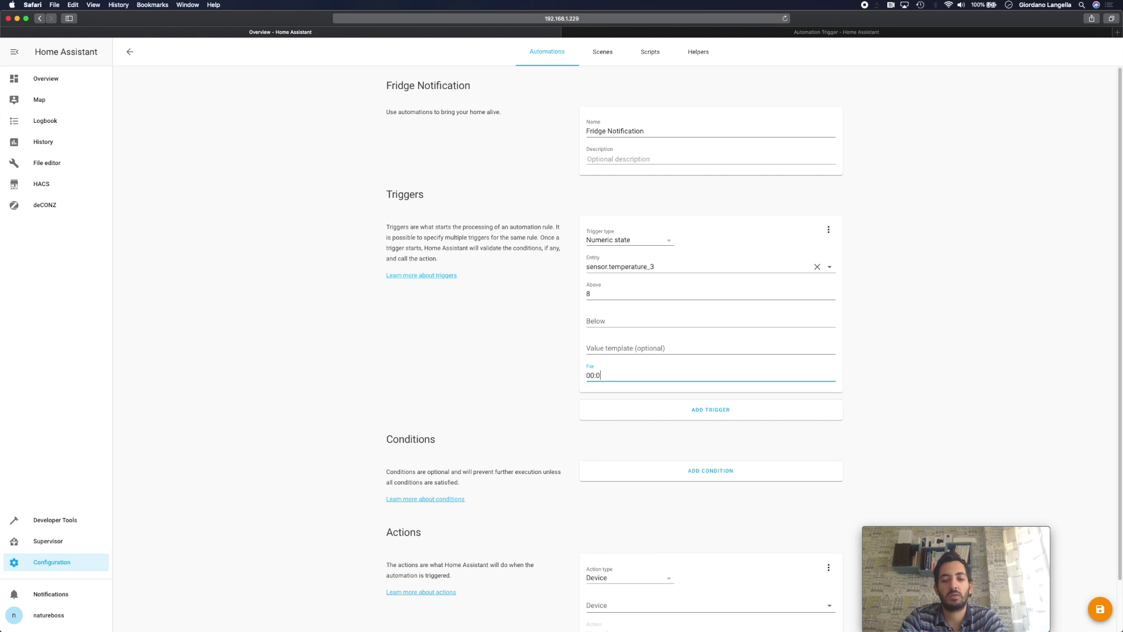
pyautogui.write('));005')
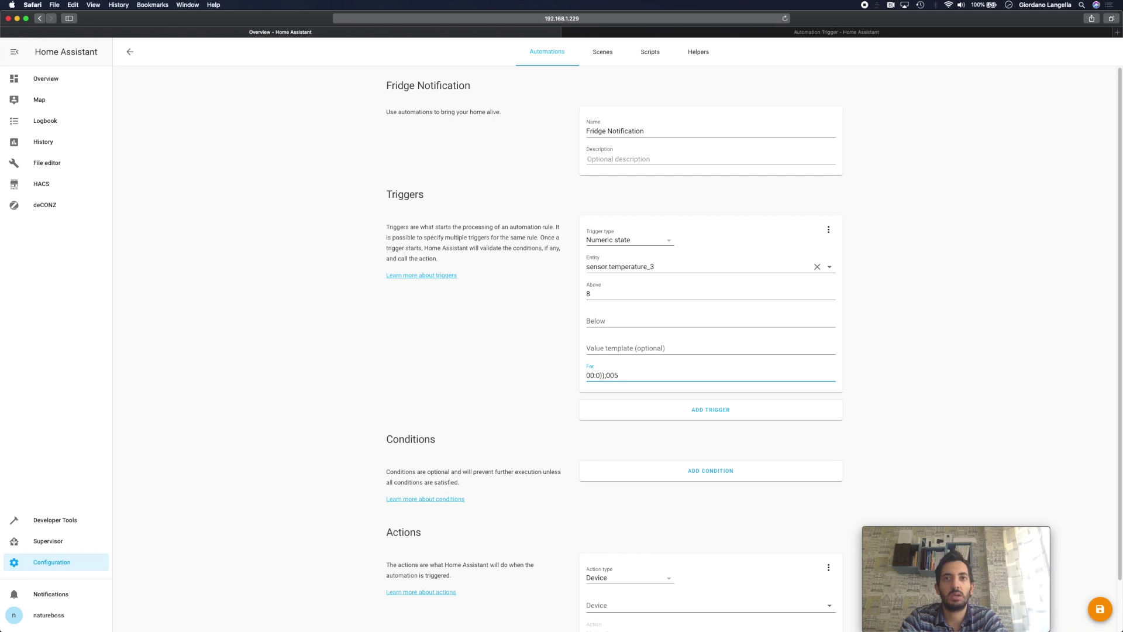
pyautogui.press('BackSpace')
pyautogui.press('BackSpace')
pyautogui.press('BackSpace')
pyautogui.press('BackSpace')
pyautogui.press('BackSpace')
pyautogui.press('BackSpace')
pyautogui.write('0:05')
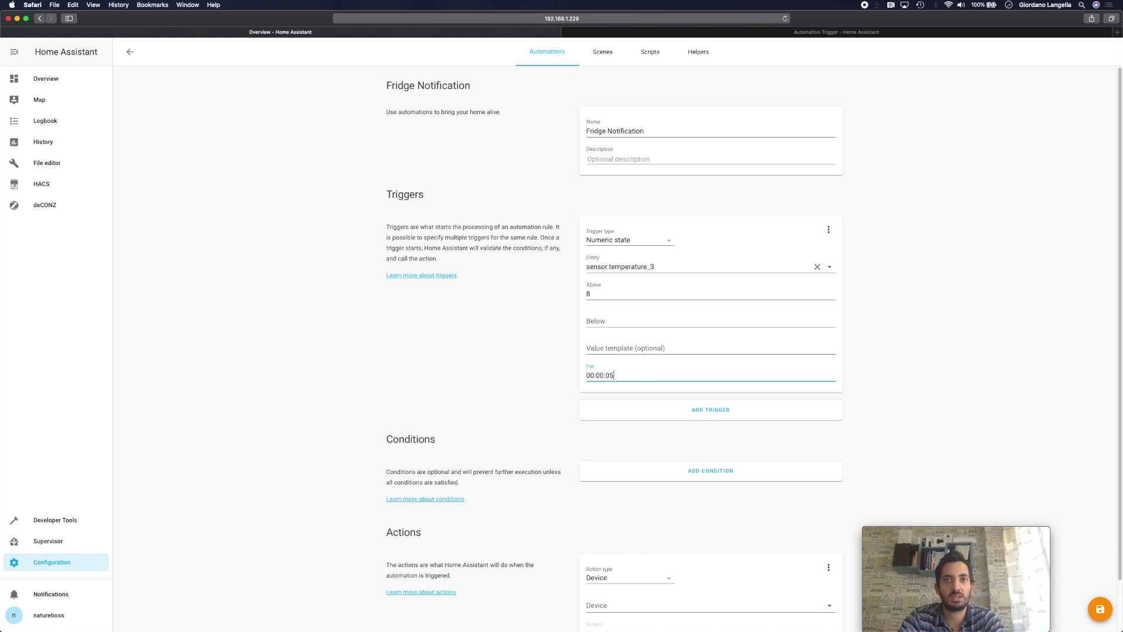
pyautogui.click(530, 384)
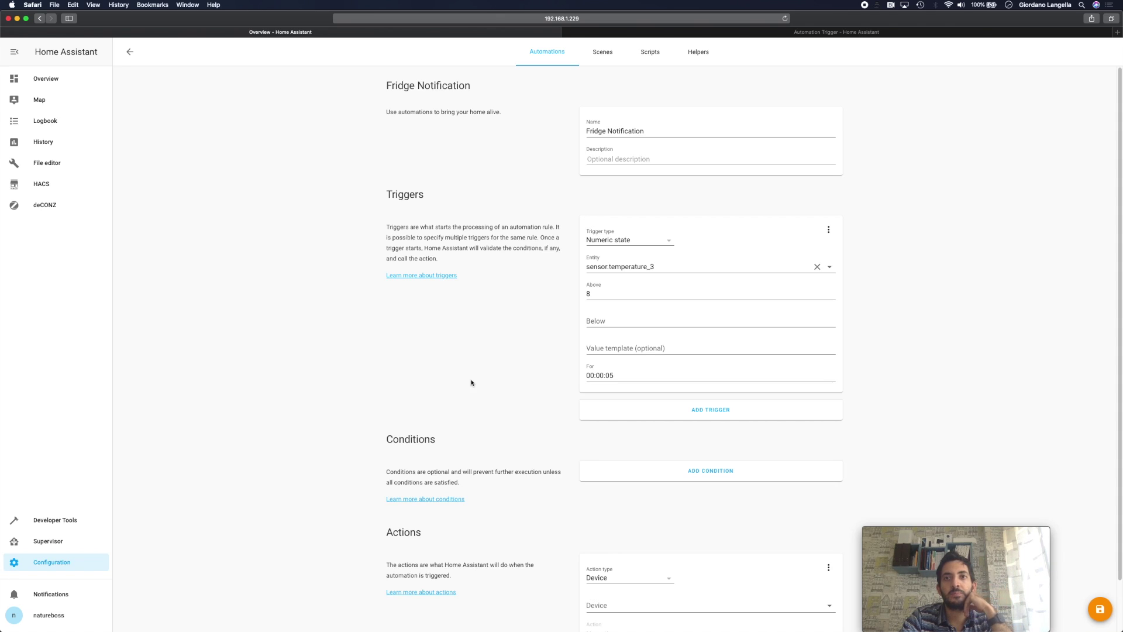
pyautogui.scroll(-1, 471, 384)
pyautogui.scroll(-1, 479, 407)
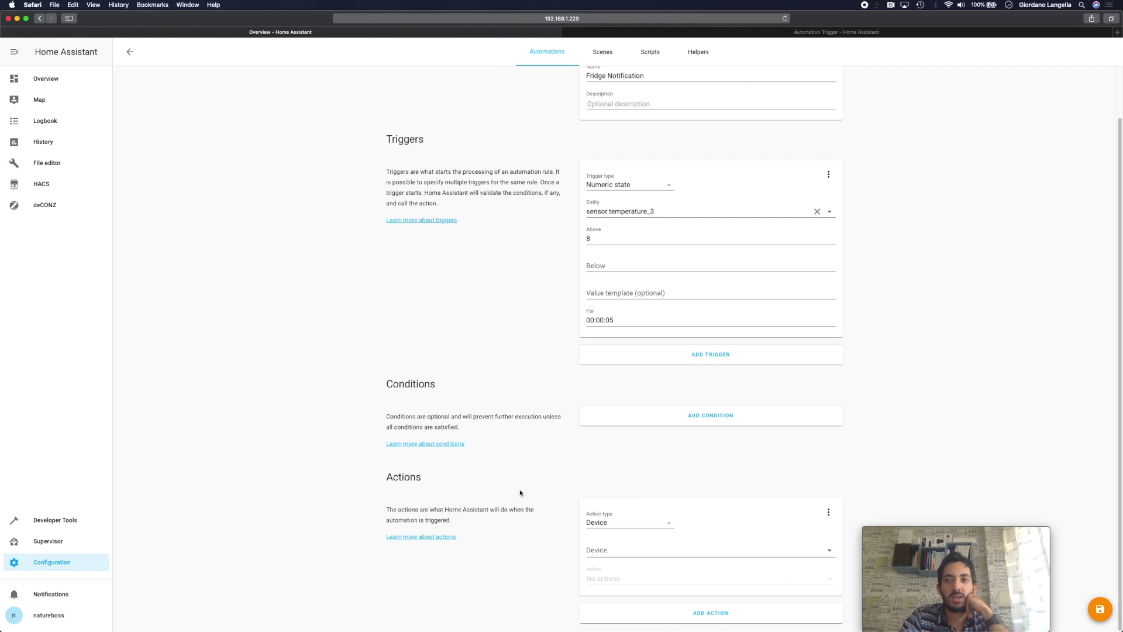
pyautogui.click(665, 527)
# Make the action a Call service action using tts.google_say
pyautogui.scroll(-1, 638, 572)
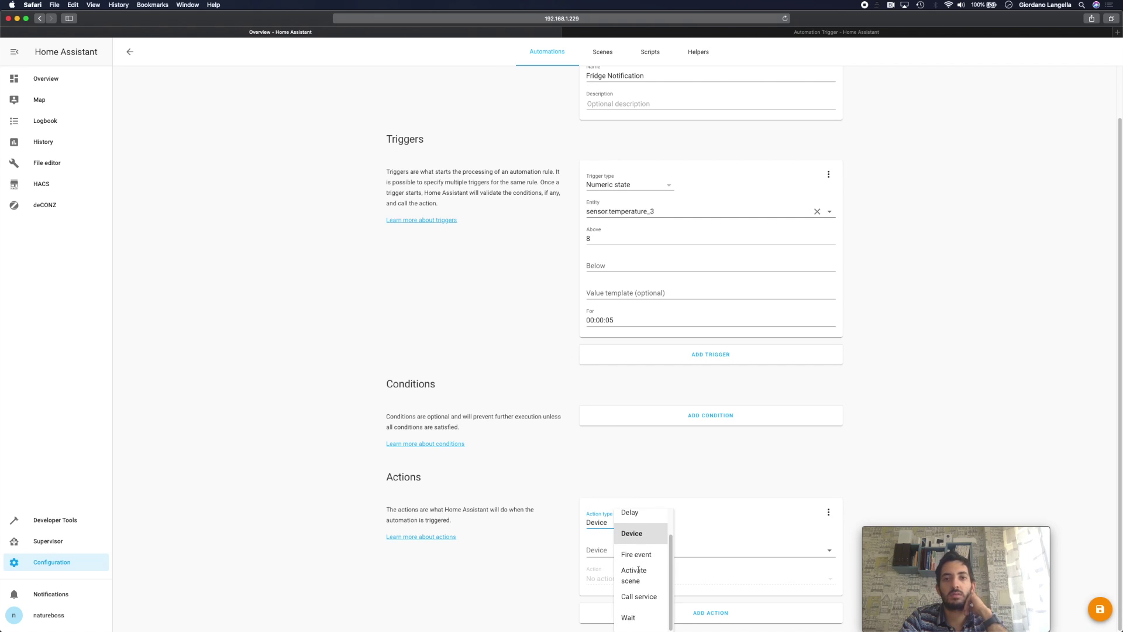
pyautogui.click(646, 602)
pyautogui.click(654, 553)
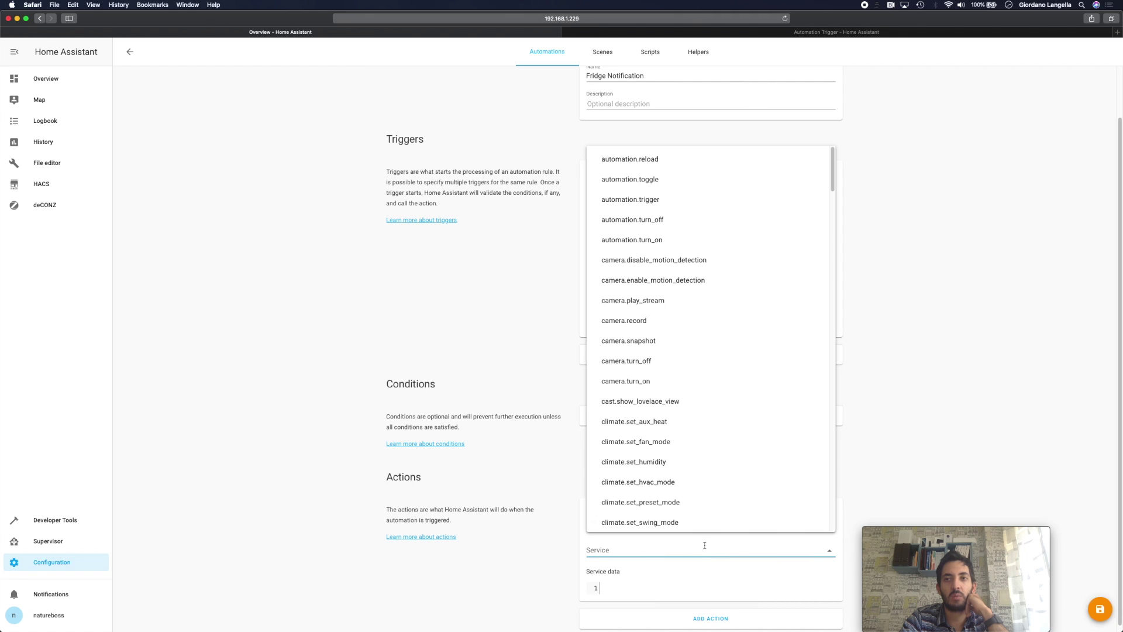
pyautogui.write('tts')
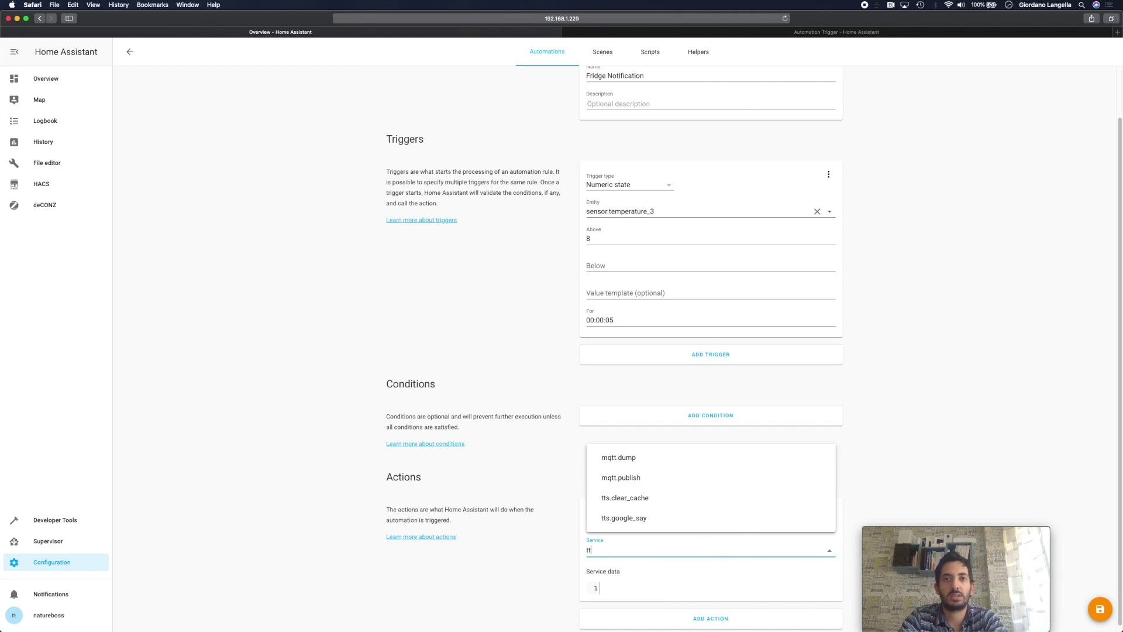
pyautogui.click(706, 520)
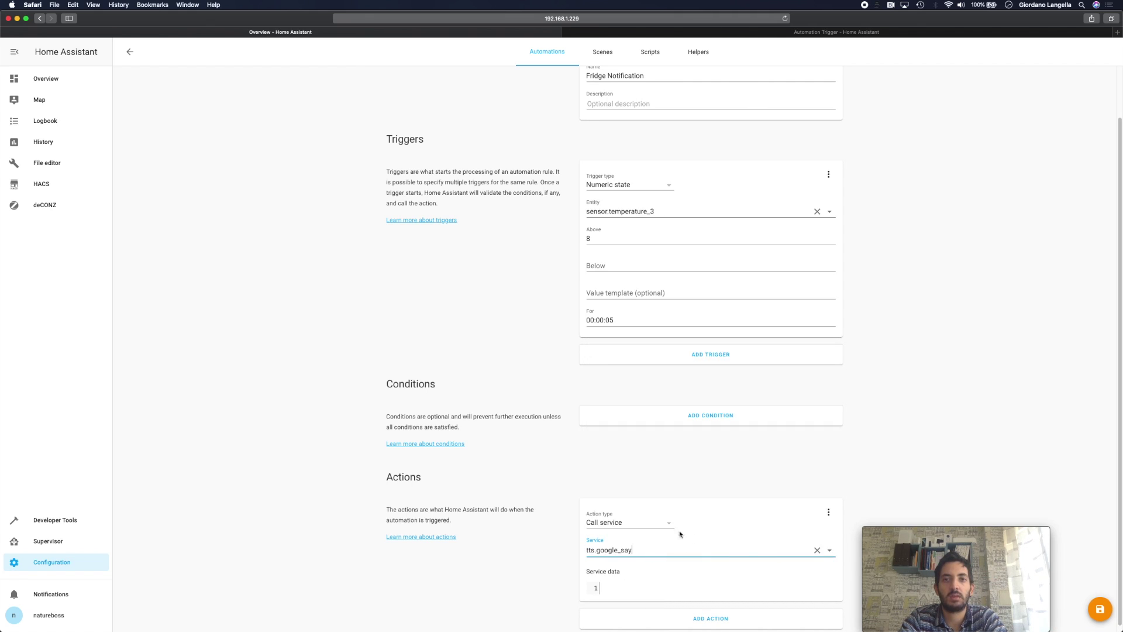
# Enter service data for media_player.kitchen_speaker with message 'Fridge is too warm!' and save
pyautogui.click(630, 589)
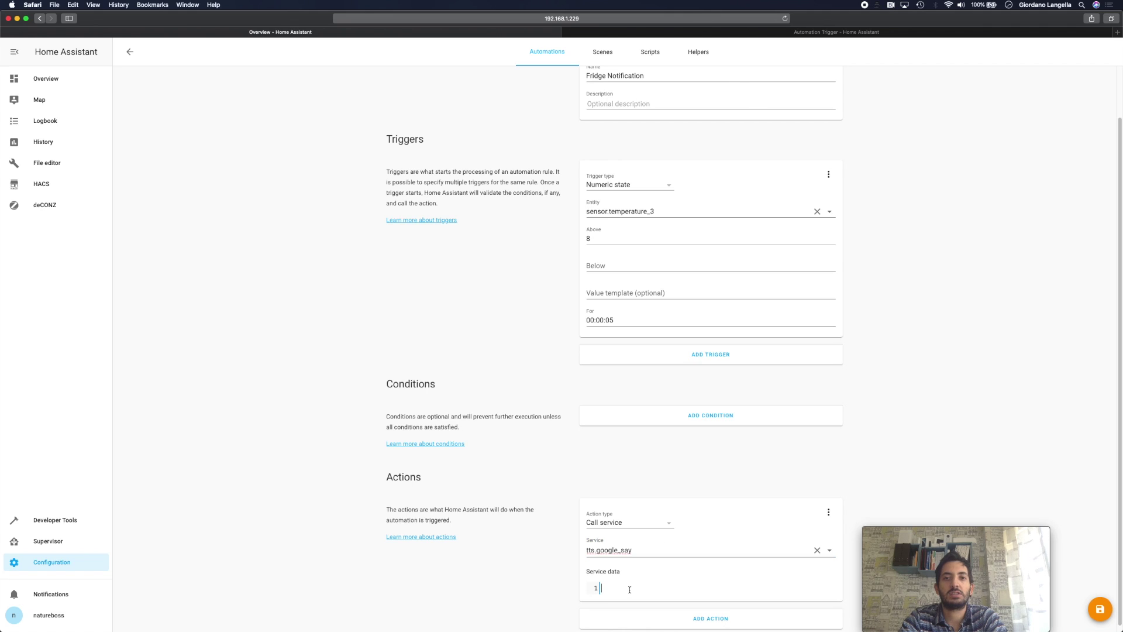
pyautogui.write('en')
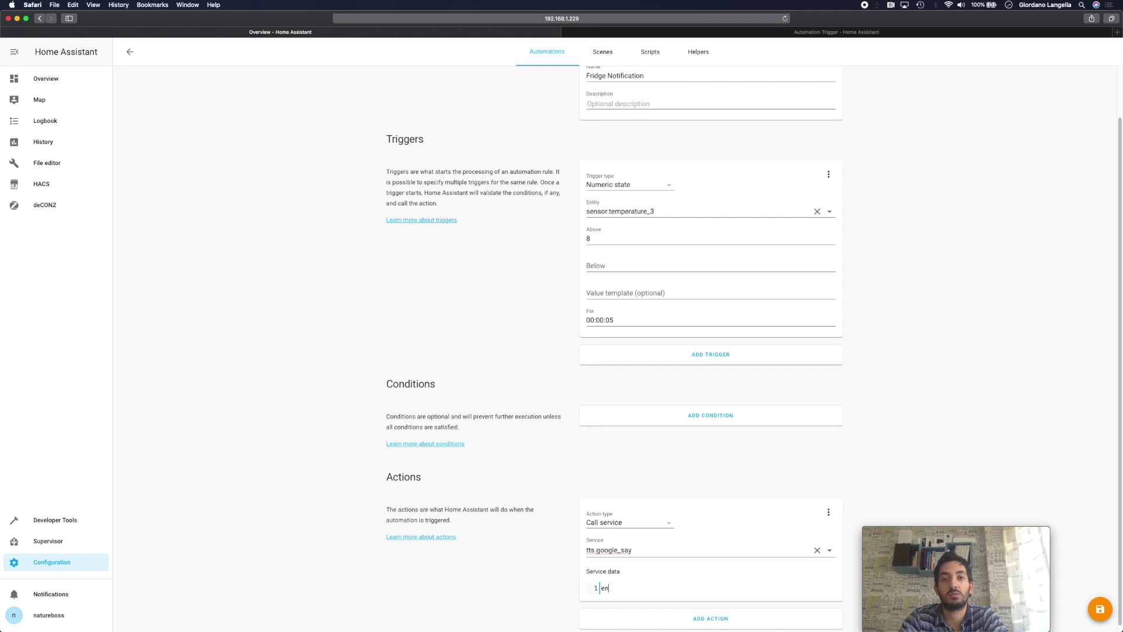
pyautogui.write('tity_')
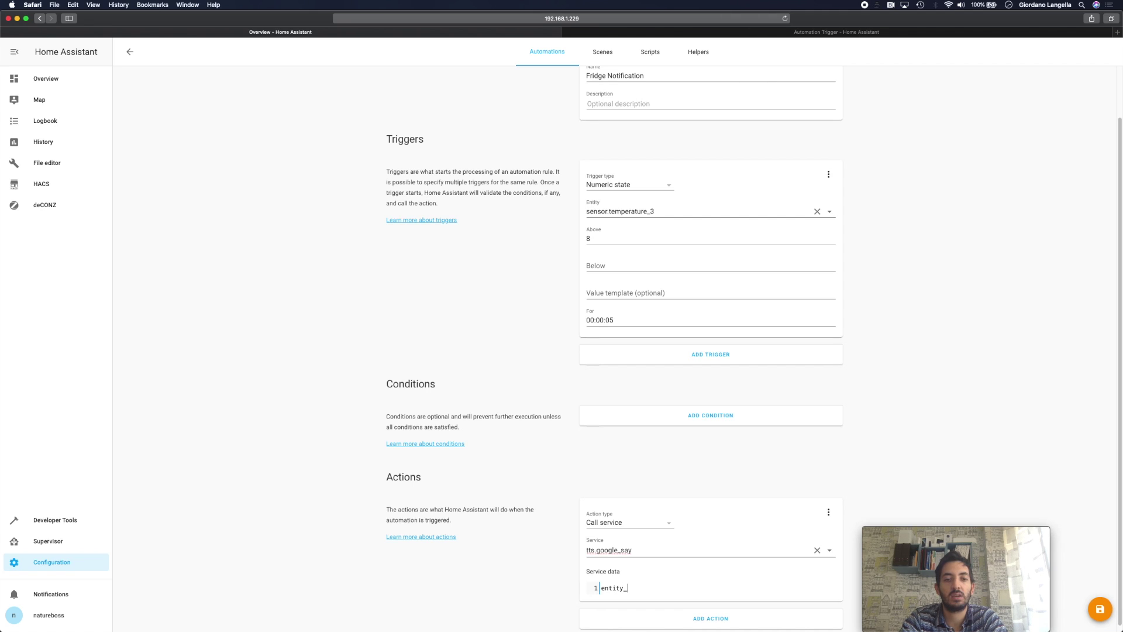
pyautogui.write('id:')
pyautogui.press('Return')
pyautogui.write("message: '")
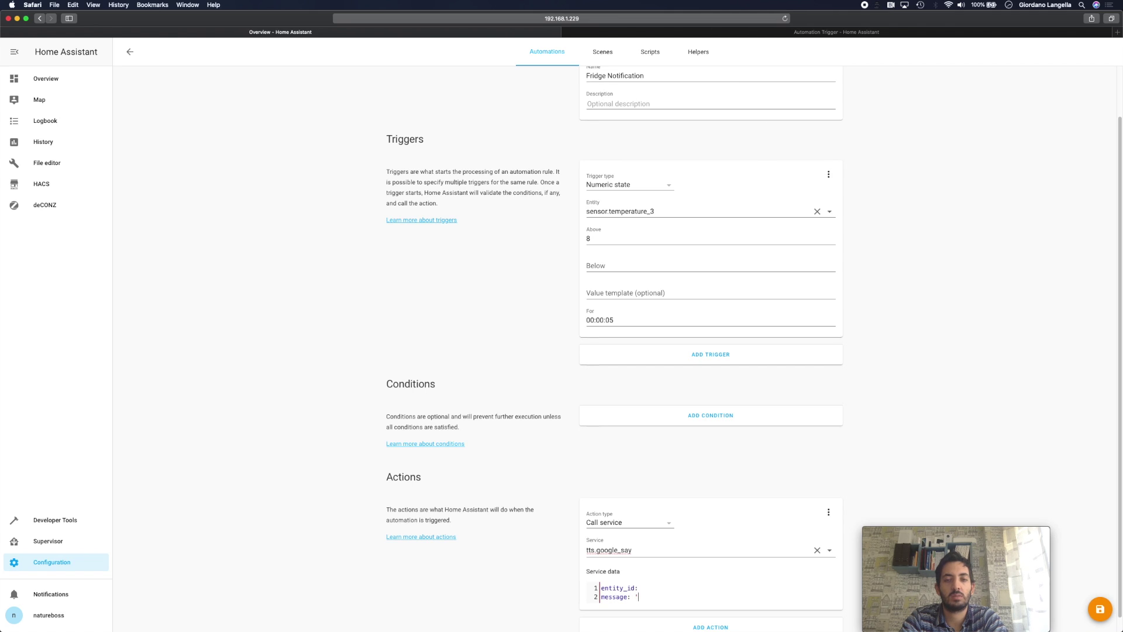
pyautogui.write('Fridge')
pyautogui.write(" is too warm!'")
pyautogui.write("'")
pyautogui.write(' media_playe')
pyautogui.write('r_')
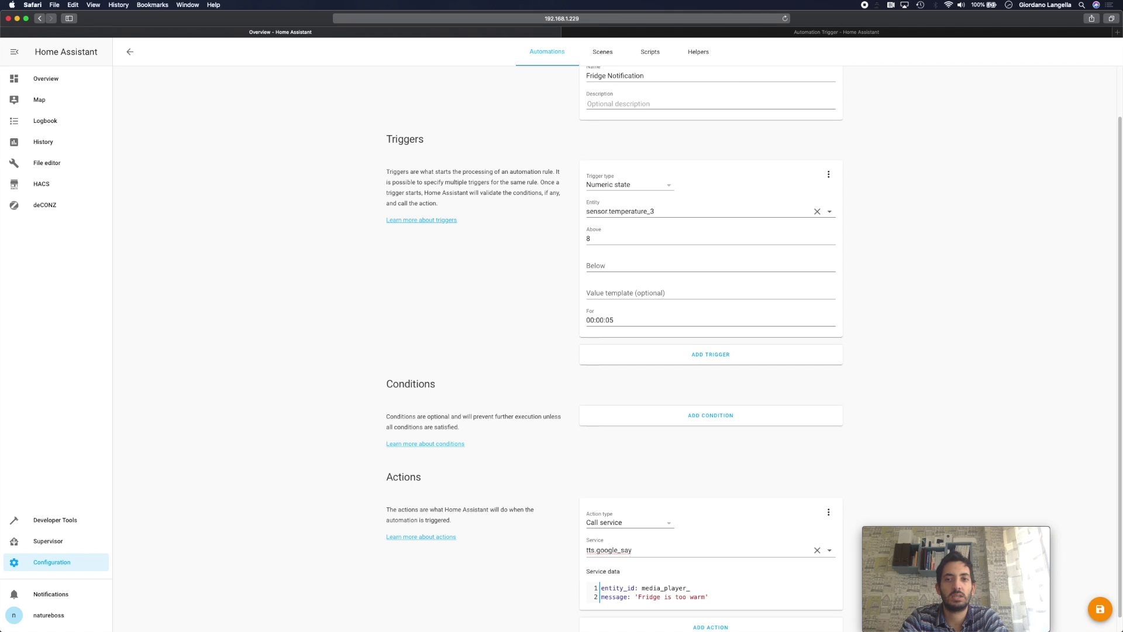
pyautogui.press('BackSpace')
pyautogui.write('.kitche')
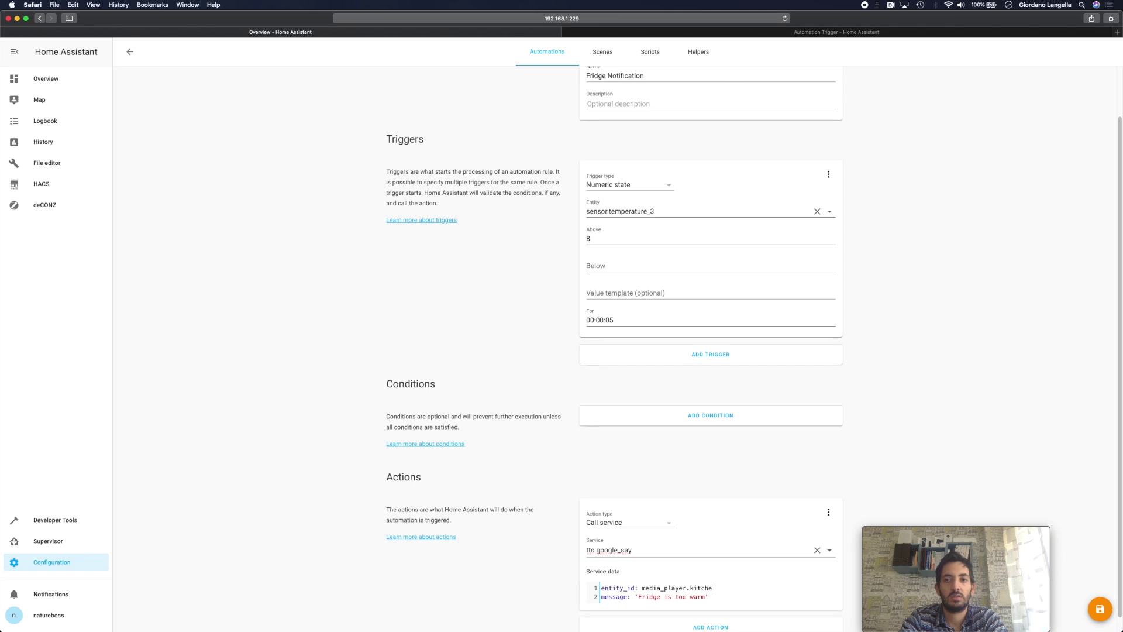
pyautogui.write('n_speaker')
pyautogui.scroll(-1, 809, 448)
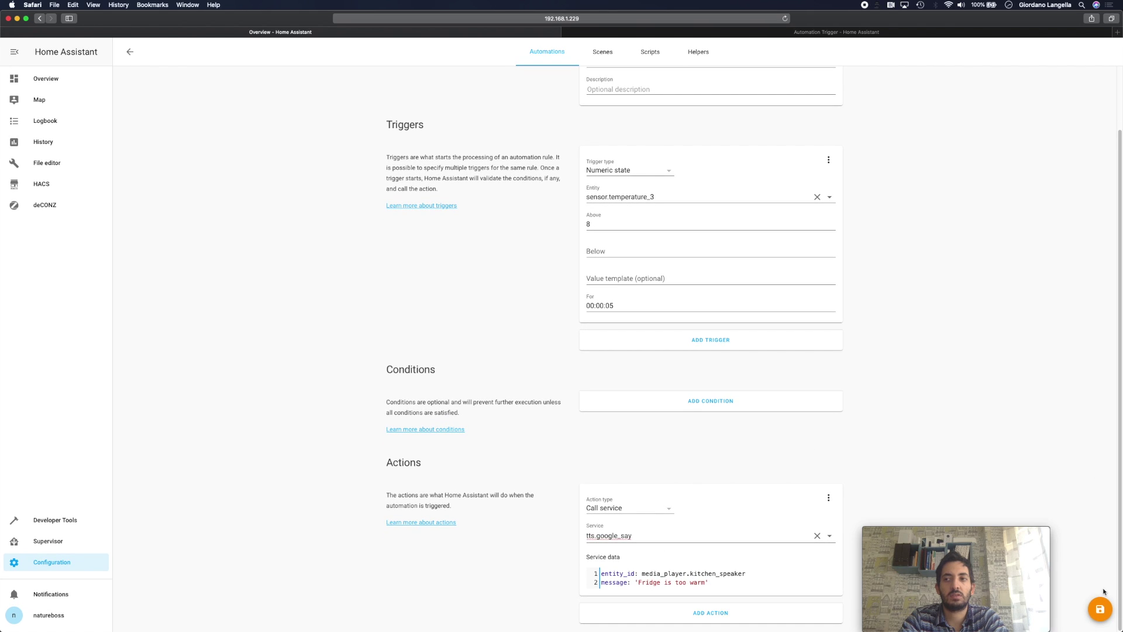
pyautogui.click(1100, 609)
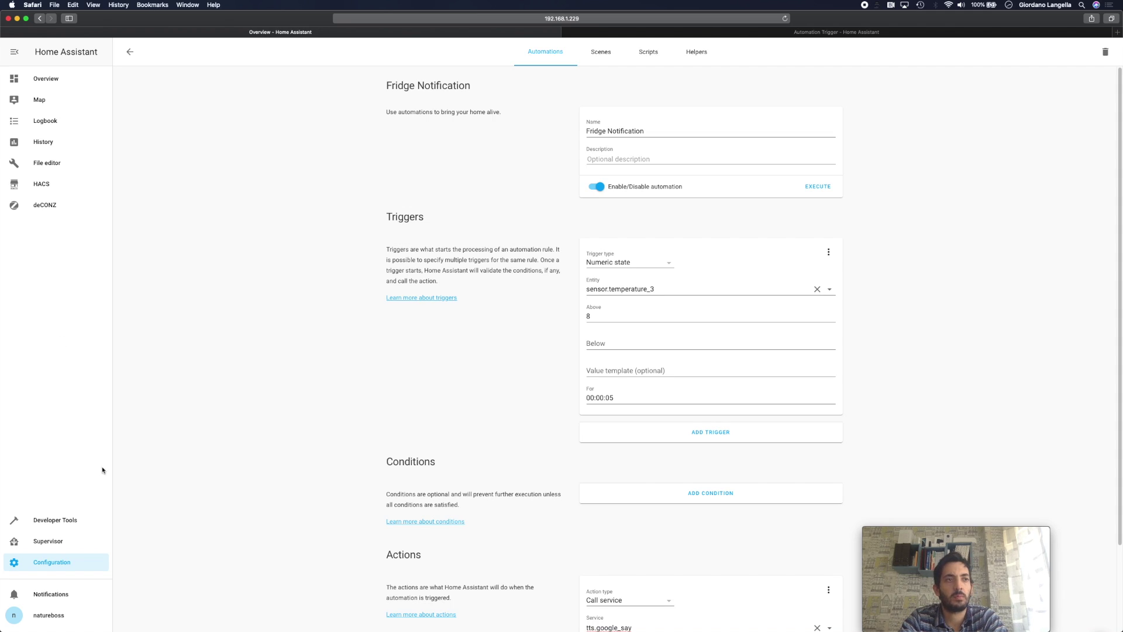
pyautogui.click(58, 522)
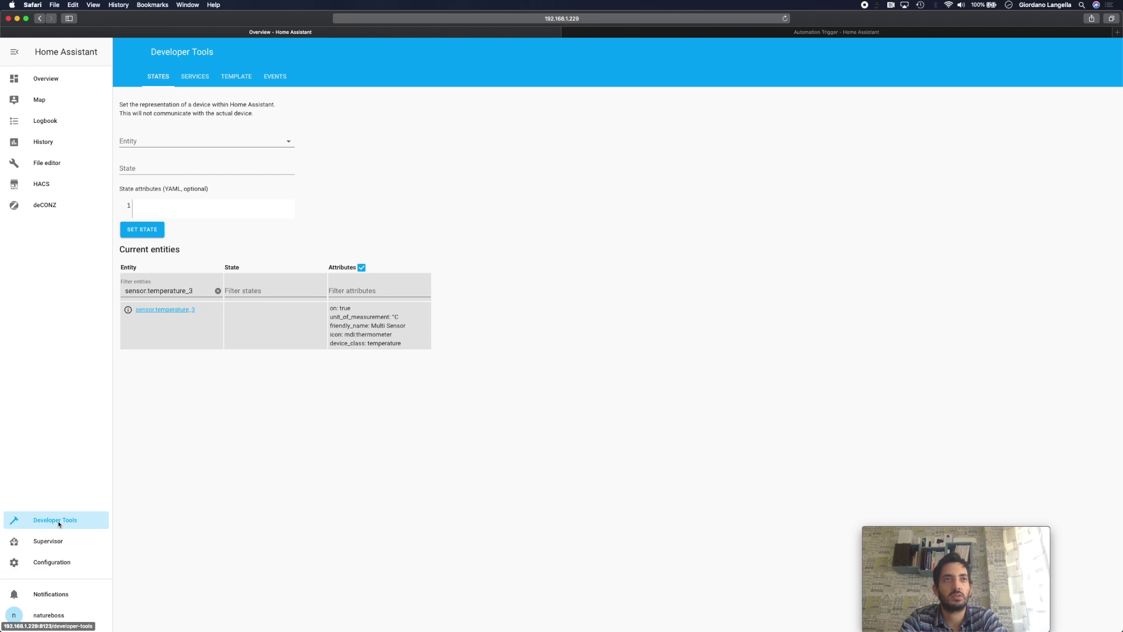
# Set sensor.temperature_3's state to 9 in Developer Tools States
pyautogui.click(193, 139)
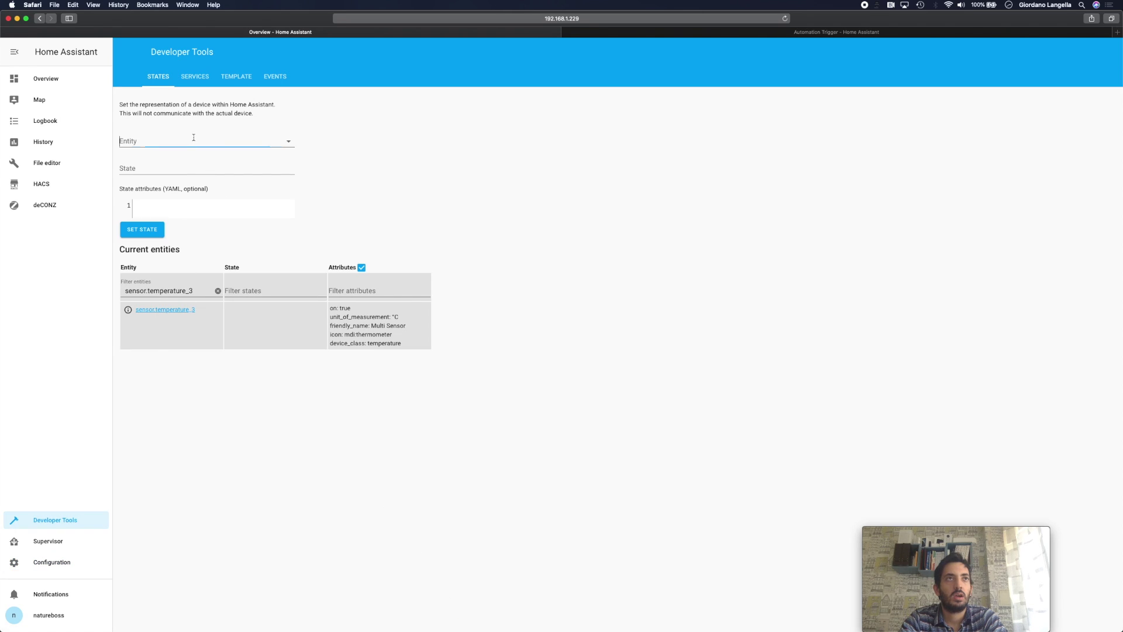
pyautogui.write('temper')
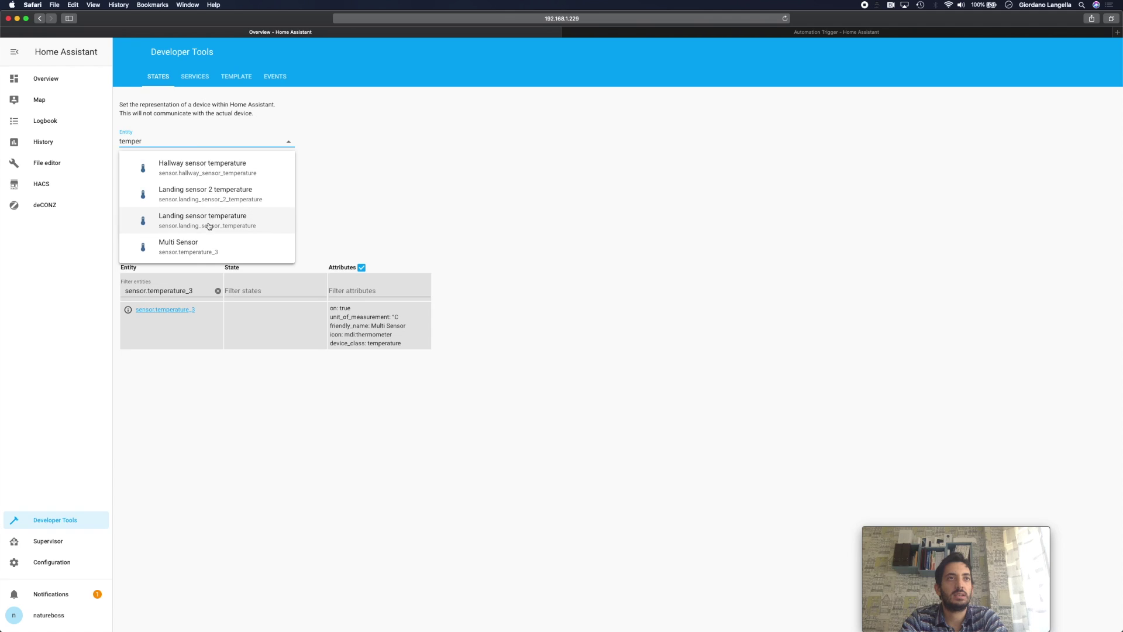
pyautogui.click(263, 254)
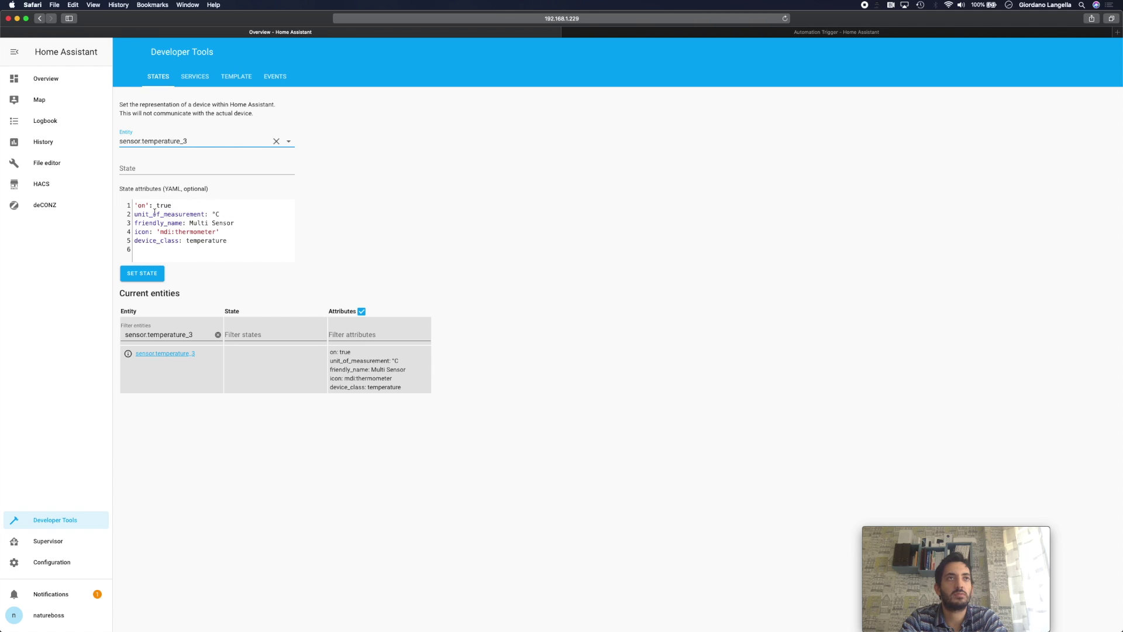
pyautogui.click(146, 171)
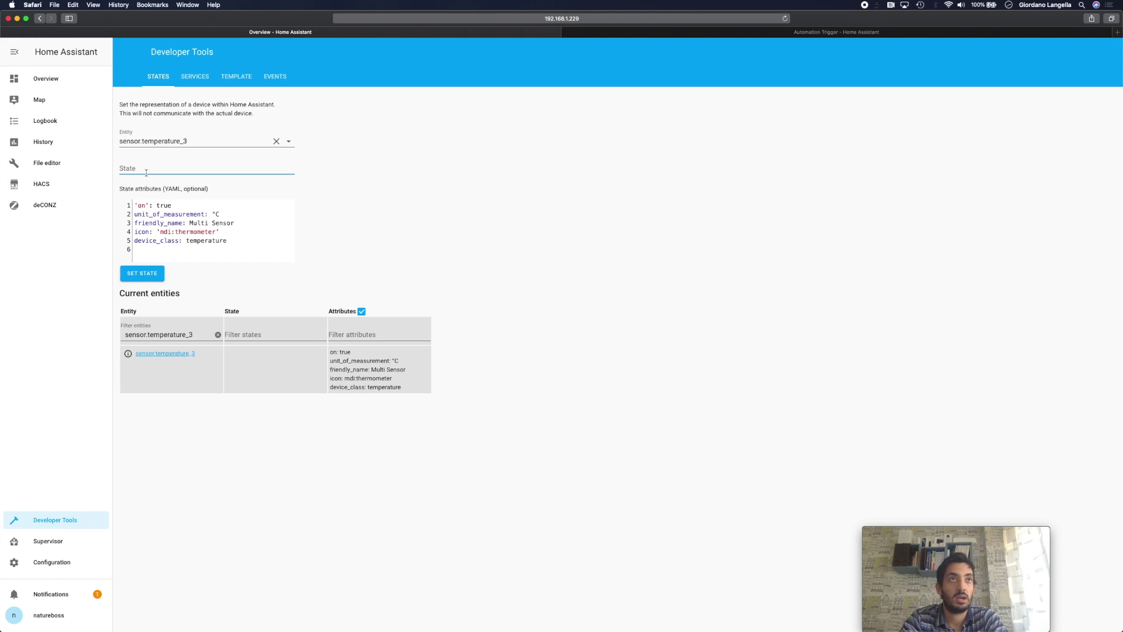
pyautogui.write('9')
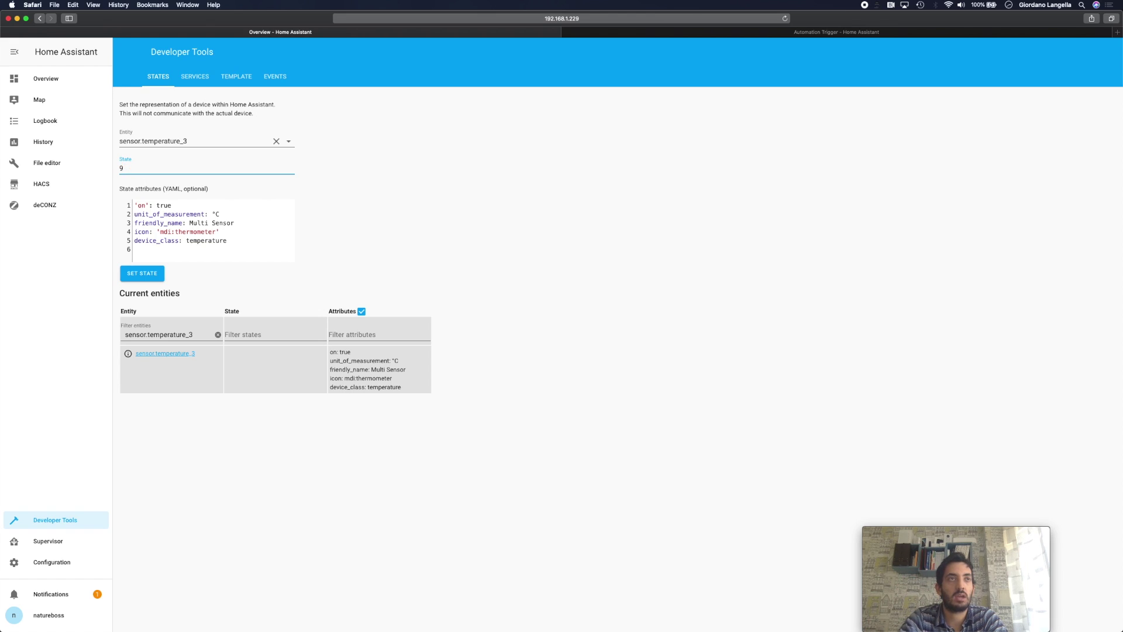
pyautogui.click(151, 280)
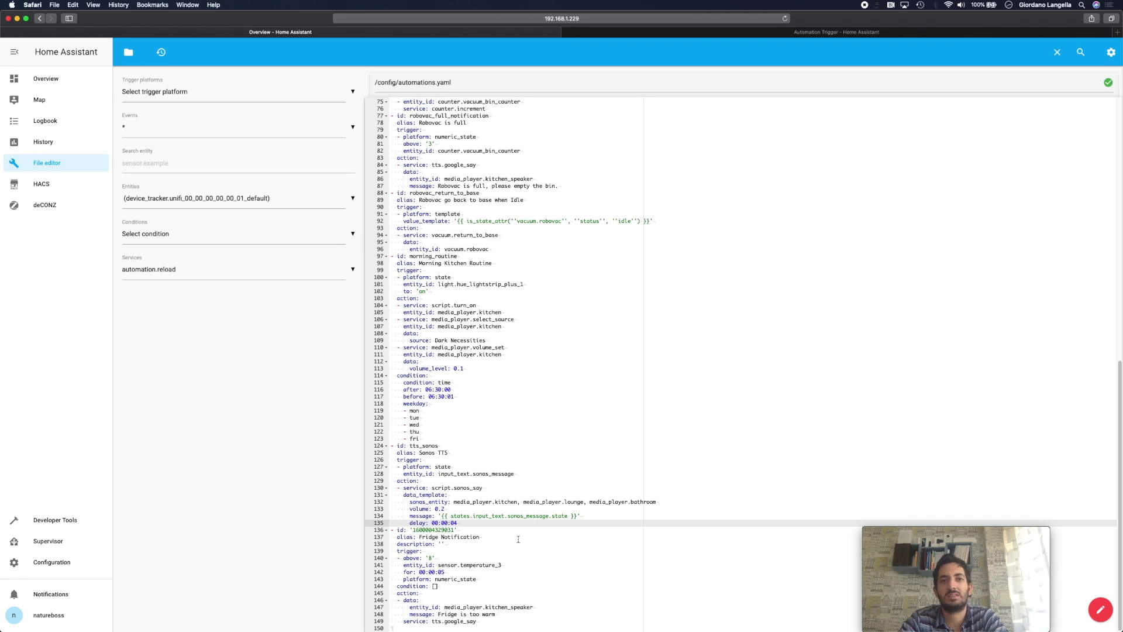
# Add blank lines above the Fridge Notification automation in automations.yaml
pyautogui.press('Return')
pyautogui.press('Return')
pyautogui.press('Return')
pyautogui.press('Return')
pyautogui.press('Return')
pyautogui.press('Return')
pyautogui.press('Return')
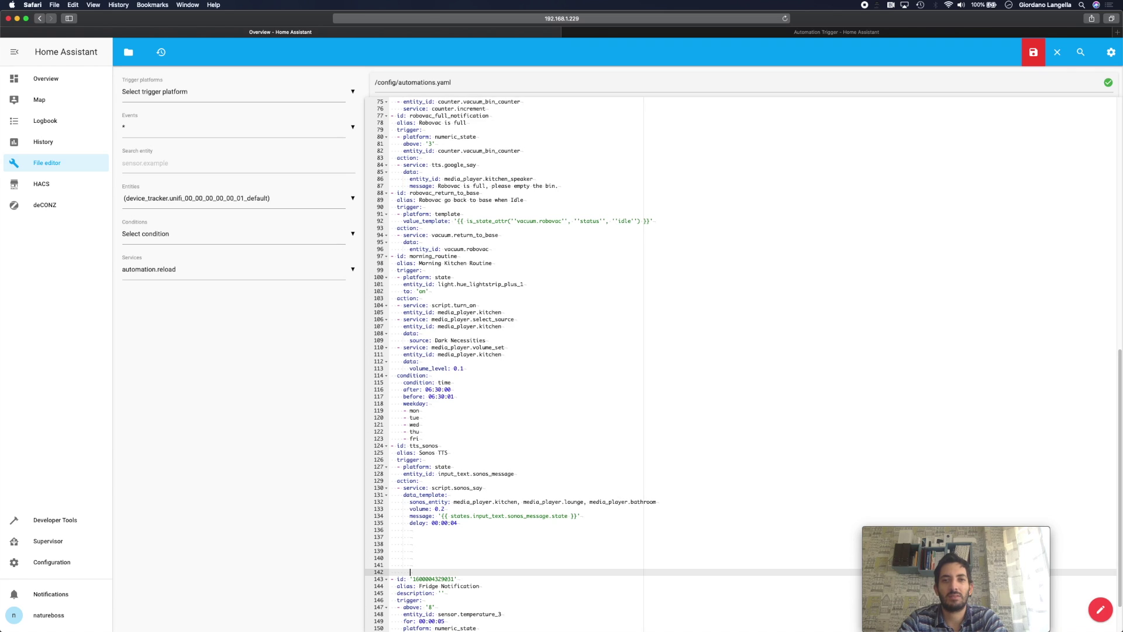
pyautogui.scroll(-2, 585, 363)
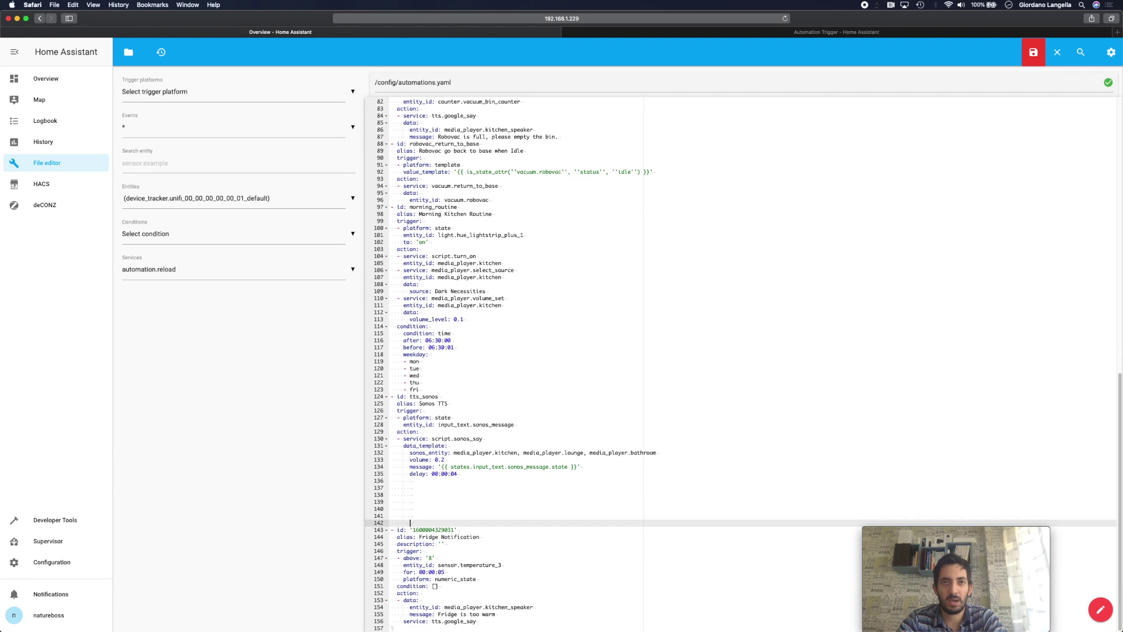
pyautogui.doubleClick(433, 530)
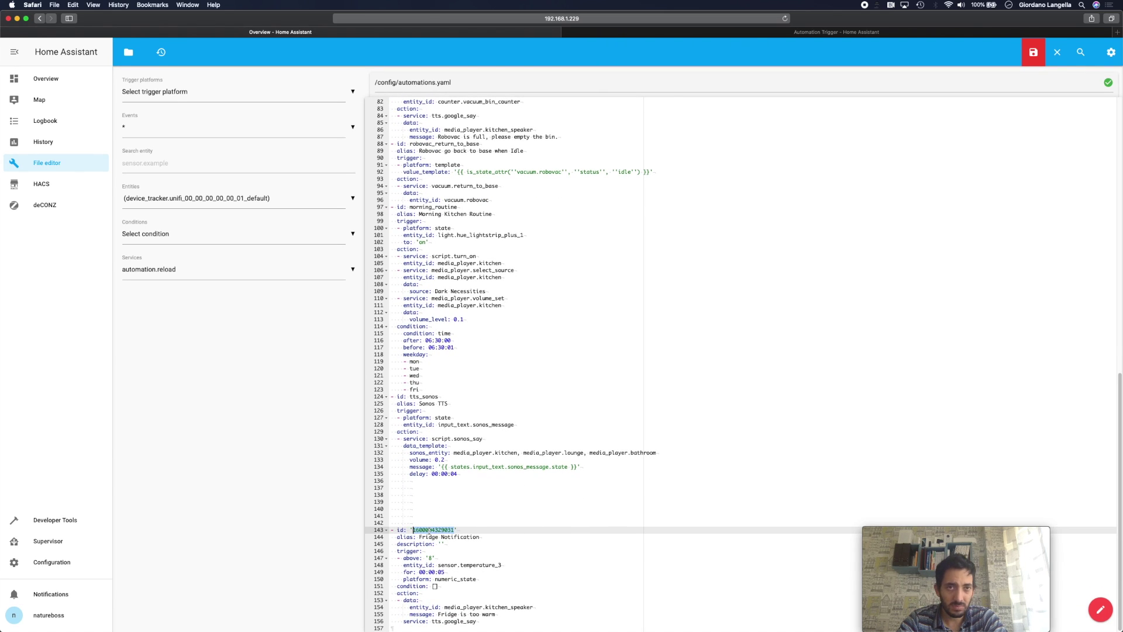
pyautogui.click(478, 529)
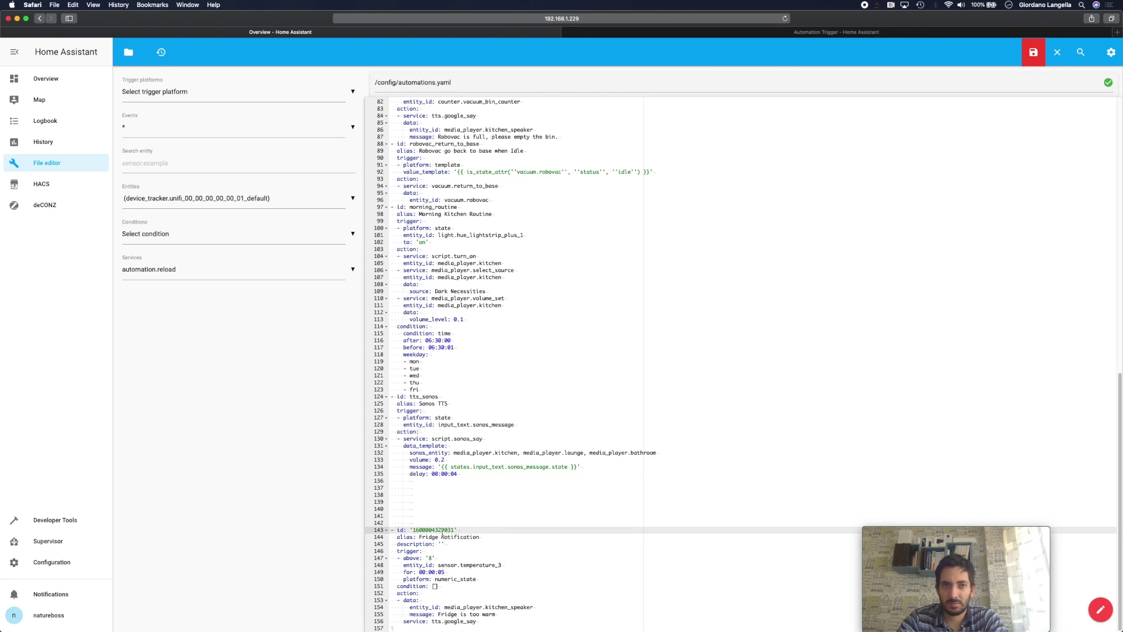
# Move platform: numeric_state to the top of the trigger, save, and request an automations reload
pyautogui.click(466, 552)
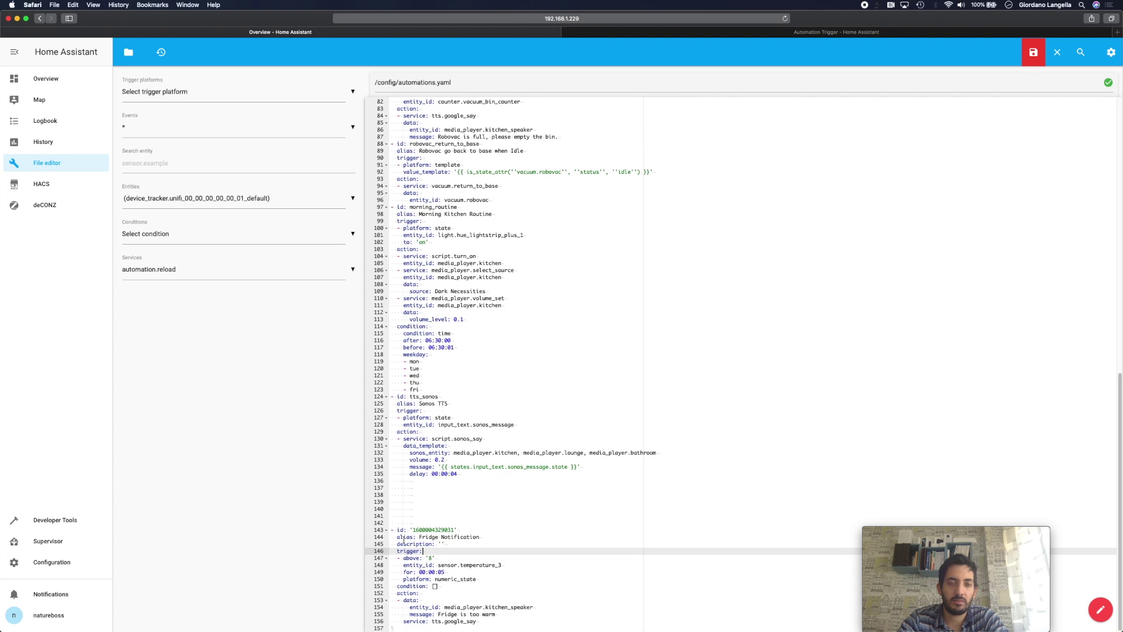
pyautogui.click(489, 580)
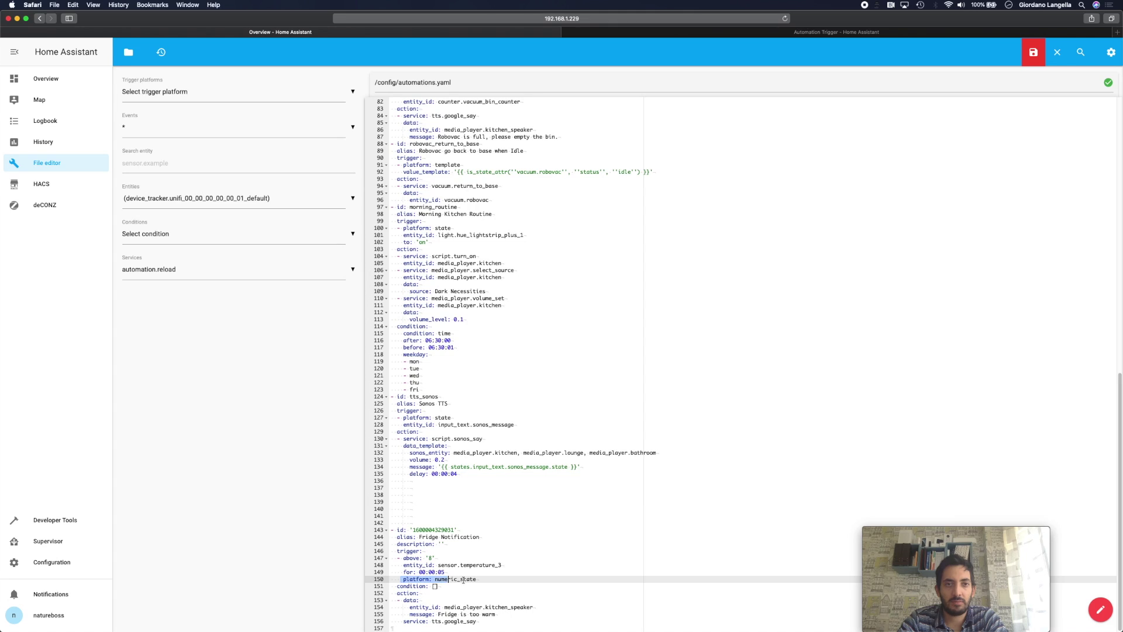
pyautogui.moveTo(463, 579); pyautogui.dragTo(494, 581)
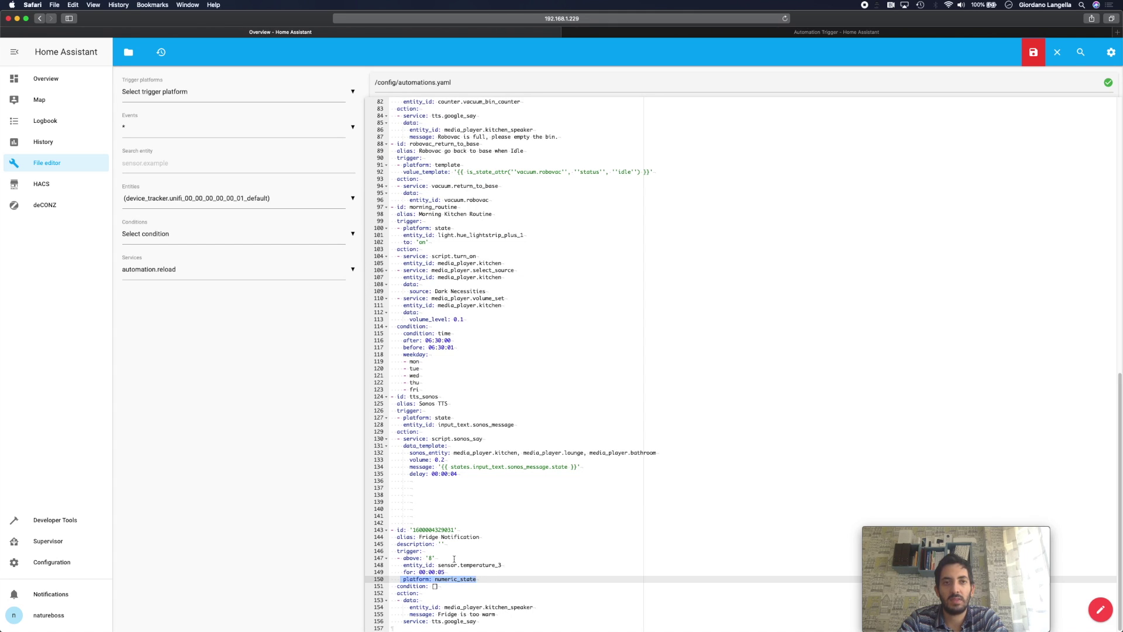
pyautogui.doubleClick(436, 565)
pyautogui.click(413, 573)
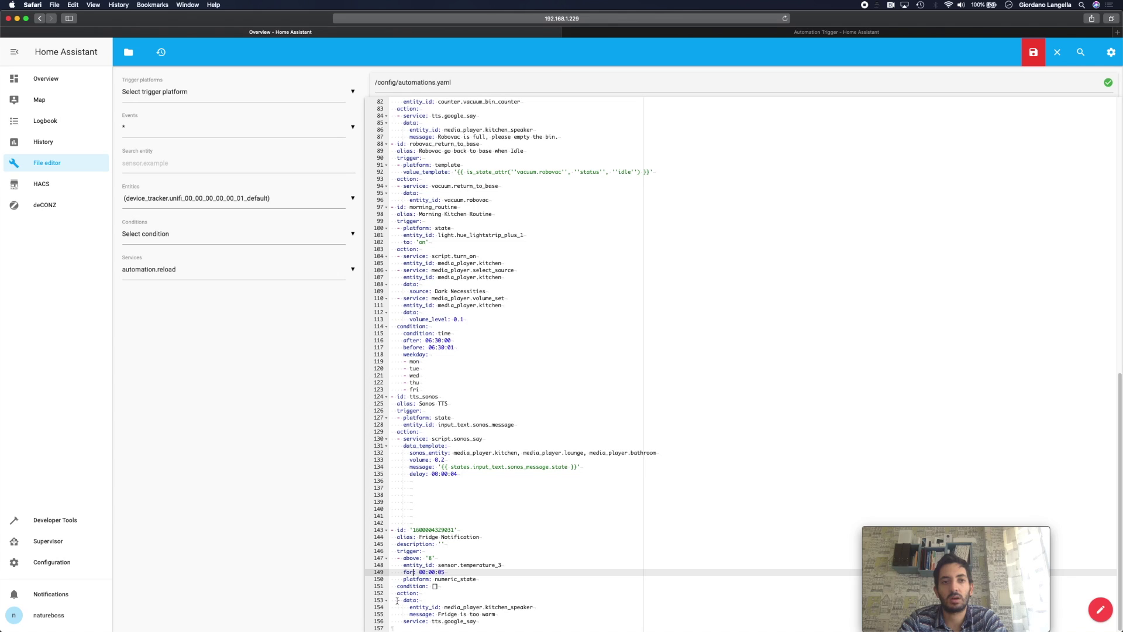
pyautogui.hotkey('ctrl', 's')
pyautogui.click(1110, 52)
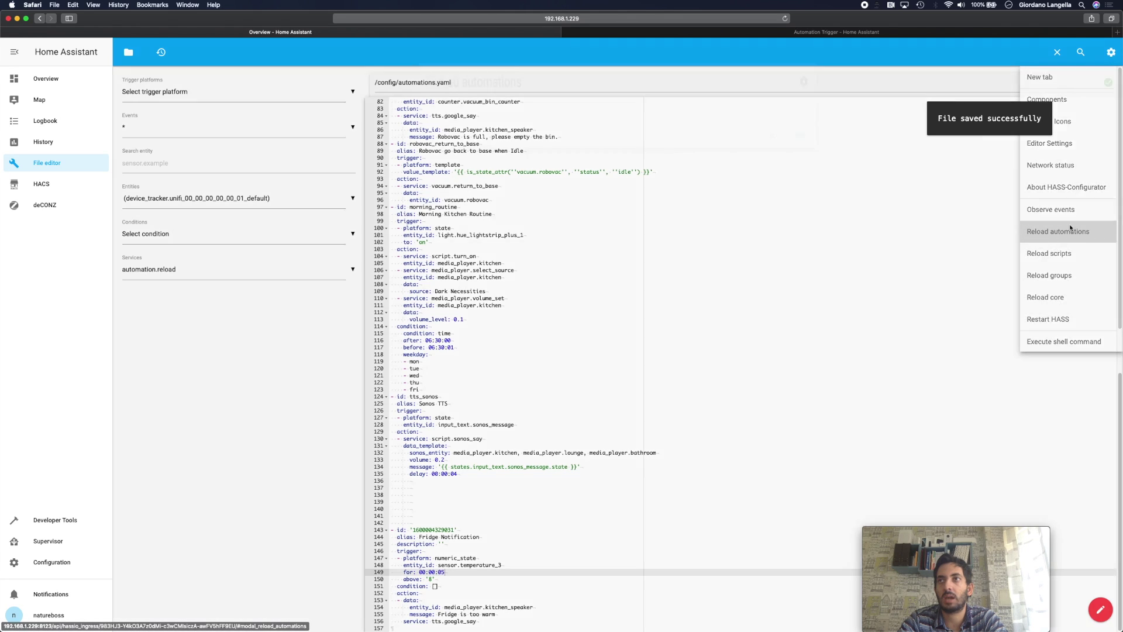
pyautogui.click(1070, 231)
# Confirm the automations reload, delete the empty 'condition: []' line, and save automations.yaml
pyautogui.click(874, 169)
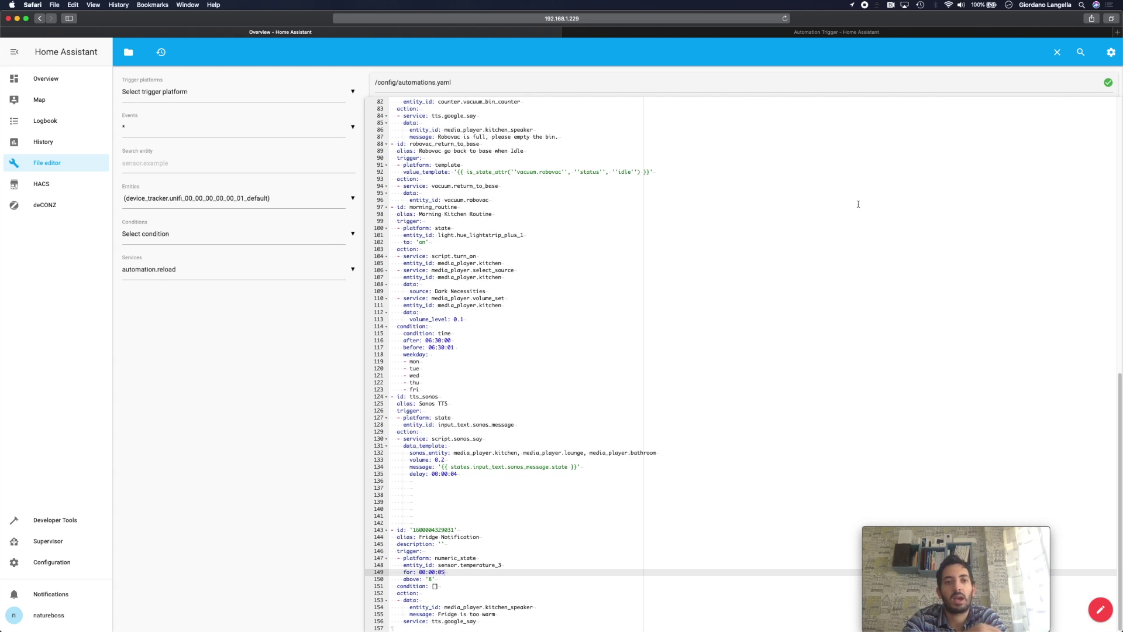
pyautogui.click(452, 584)
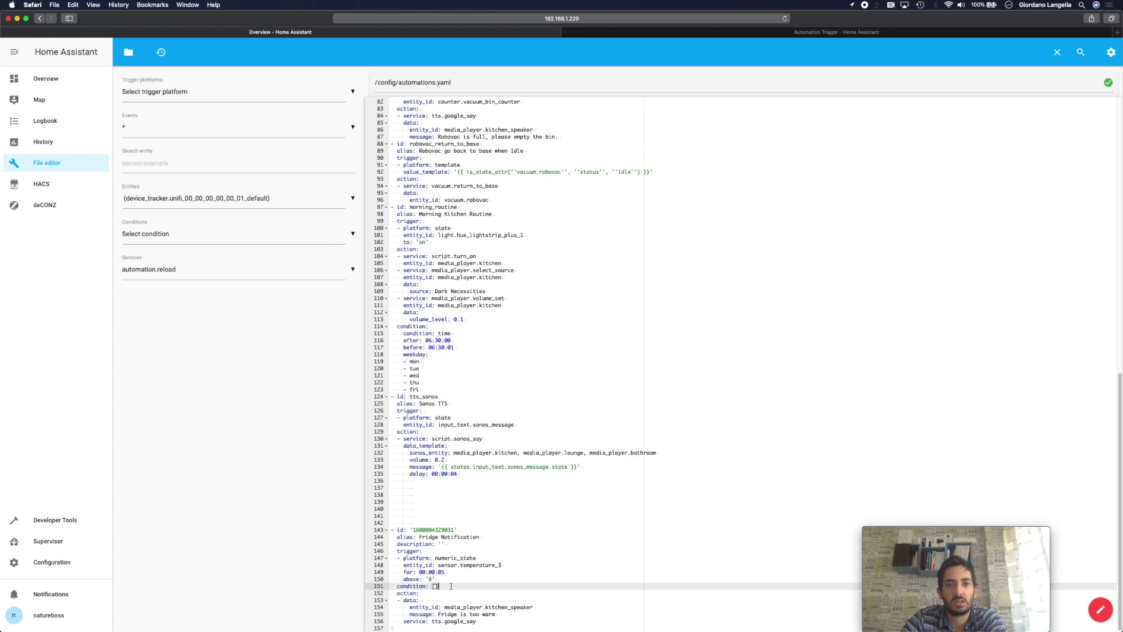
pyautogui.click(376, 587)
pyautogui.press('BackSpace')
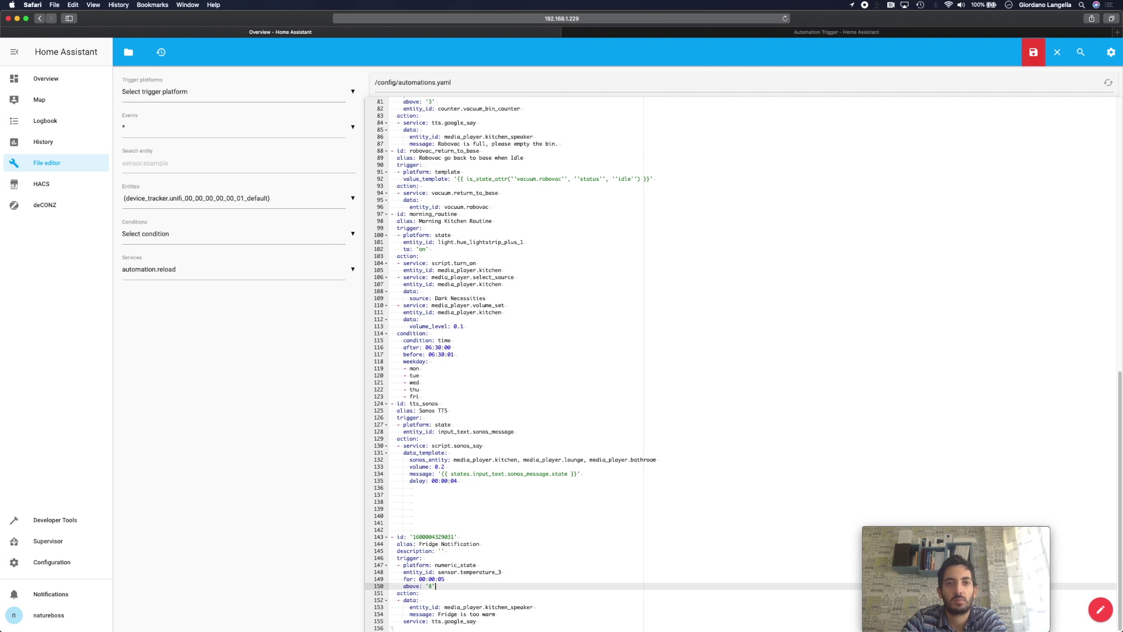
pyautogui.click(1033, 52)
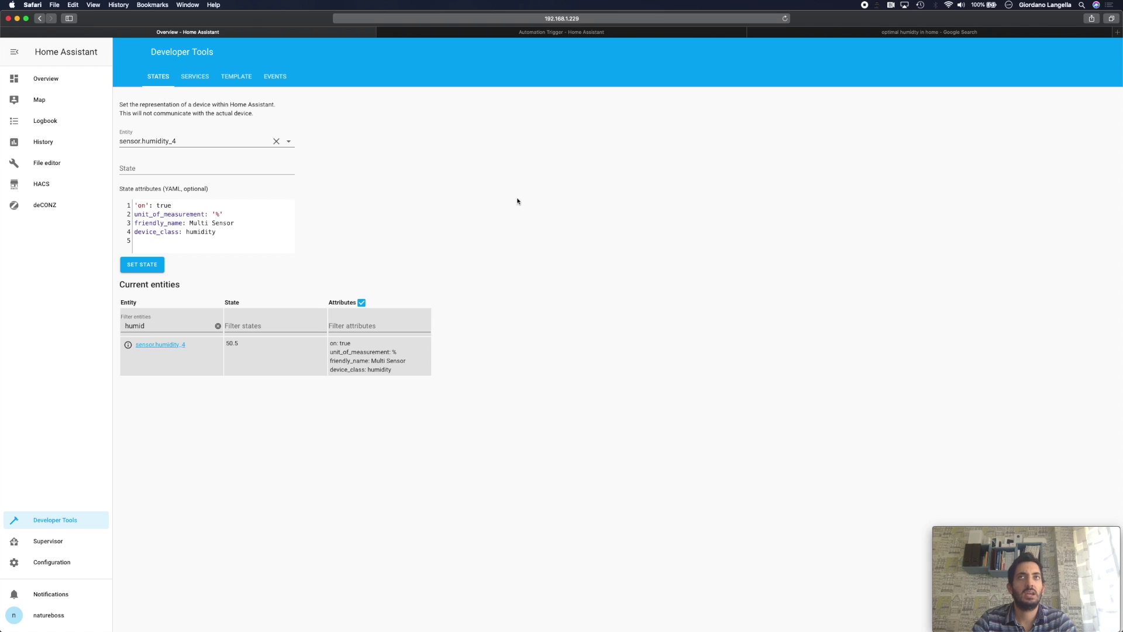
# Load sensor.humidity_4's 50.5 value, then switch to the optimal home humidity search results
pyautogui.click(859, 33)
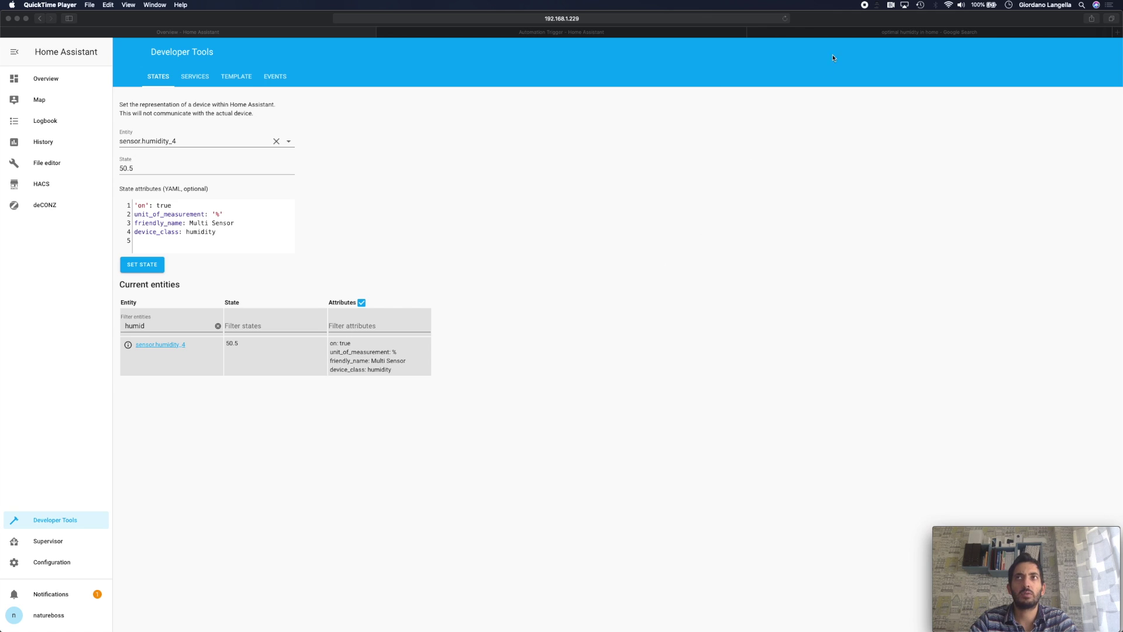
pyautogui.click(875, 32)
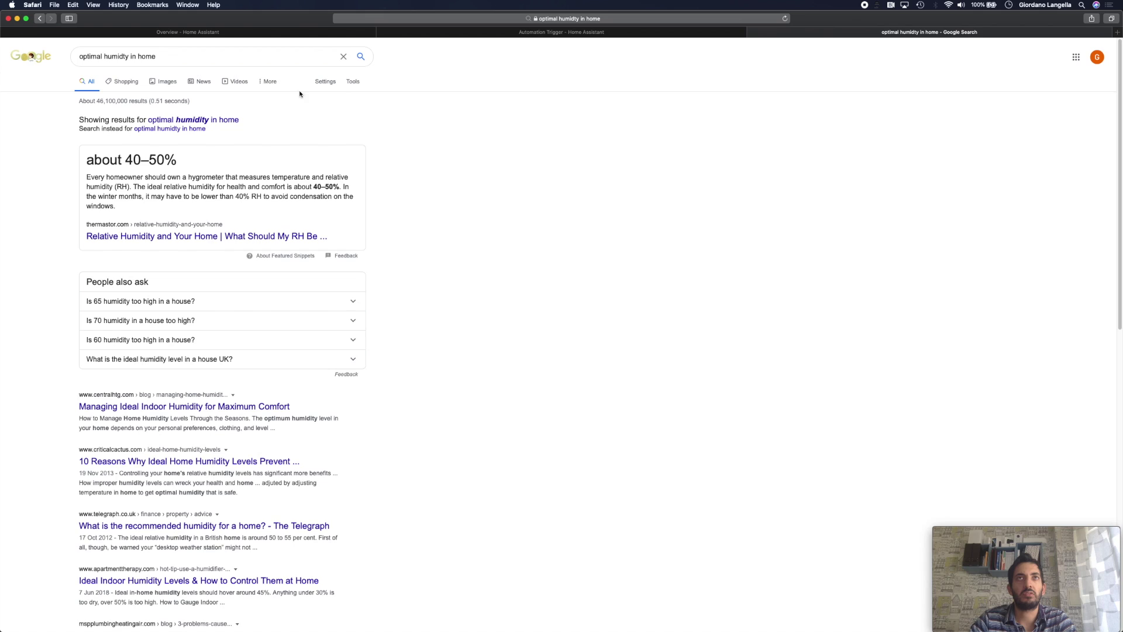
# Switch back to the Home Assistant tab showing automations.yaml in the File editor
pyautogui.click(255, 31)
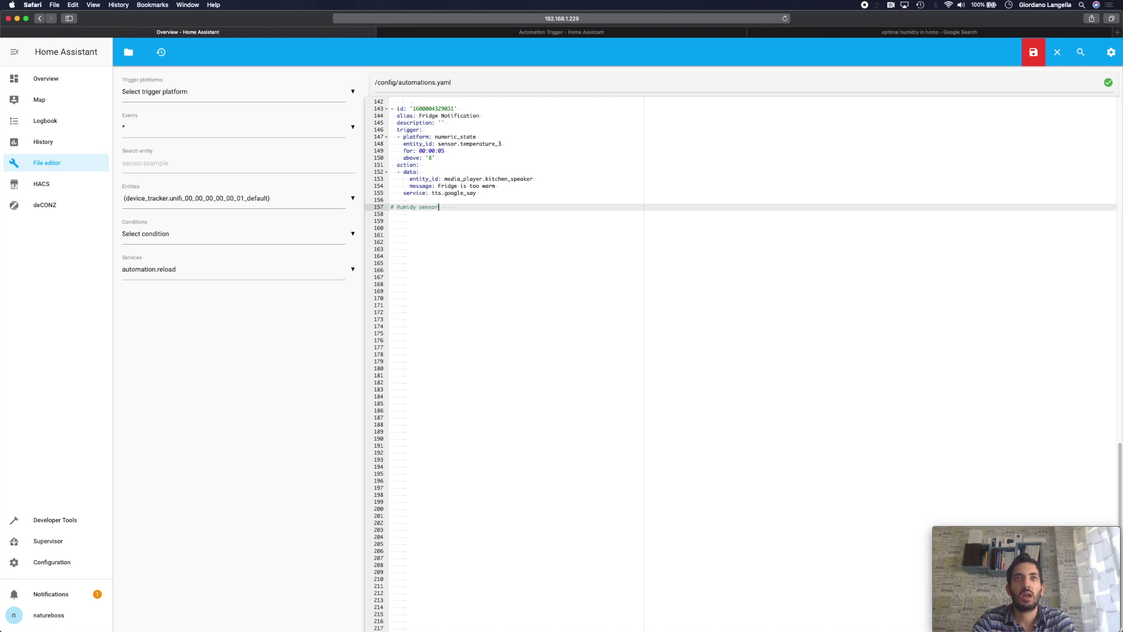
# Add an empty line under '# Humidy sensor' and select the Fridge Notification automation block
pyautogui.press('Return')
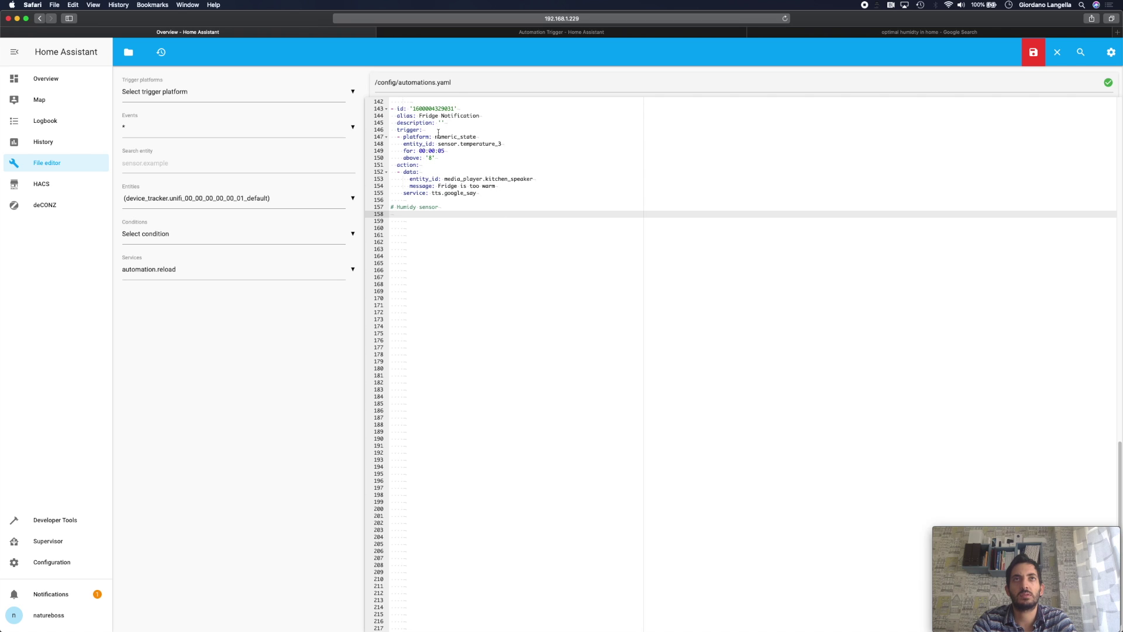
pyautogui.moveTo(506, 196); pyautogui.dragTo(376, 107)
pyautogui.press('super+c')
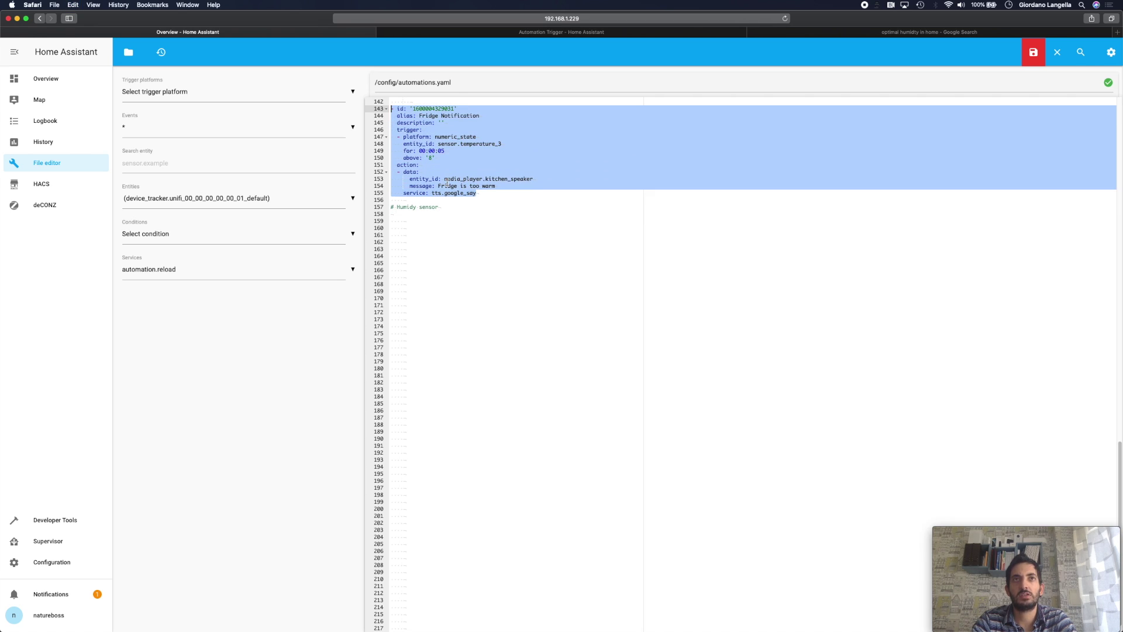
# Paste a copy of the Fridge automation, with id humidity_notification and alias Humidity Notification
pyautogui.click(447, 234)
pyautogui.click(425, 218)
pyautogui.press('super+v')
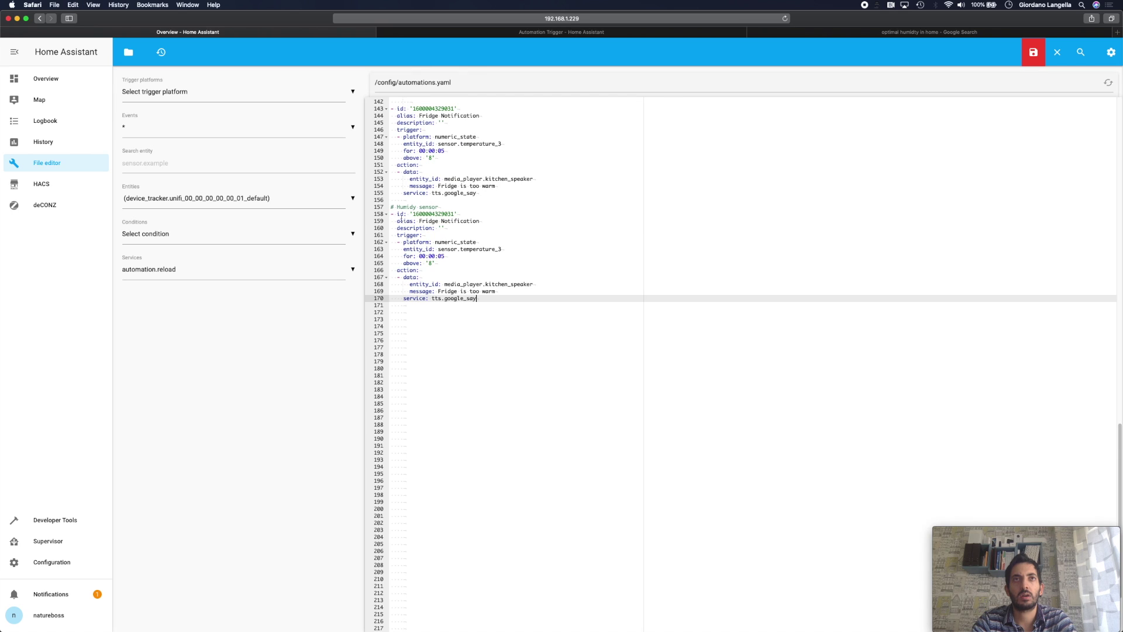
pyautogui.doubleClick(431, 214)
pyautogui.write('humidi')
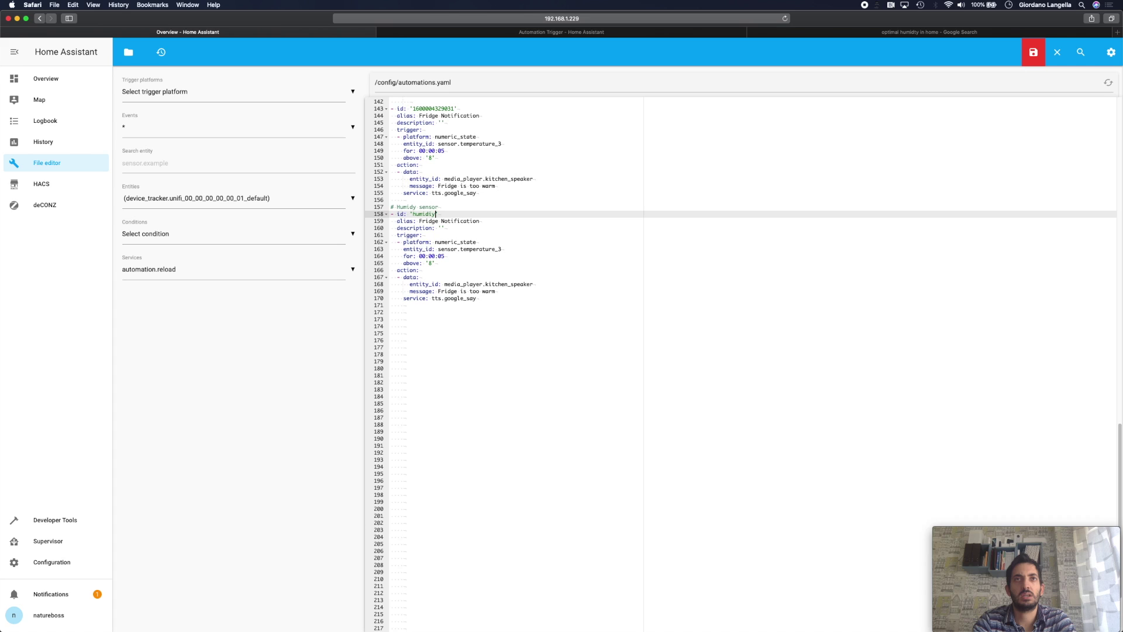
pyautogui.write('ty_')
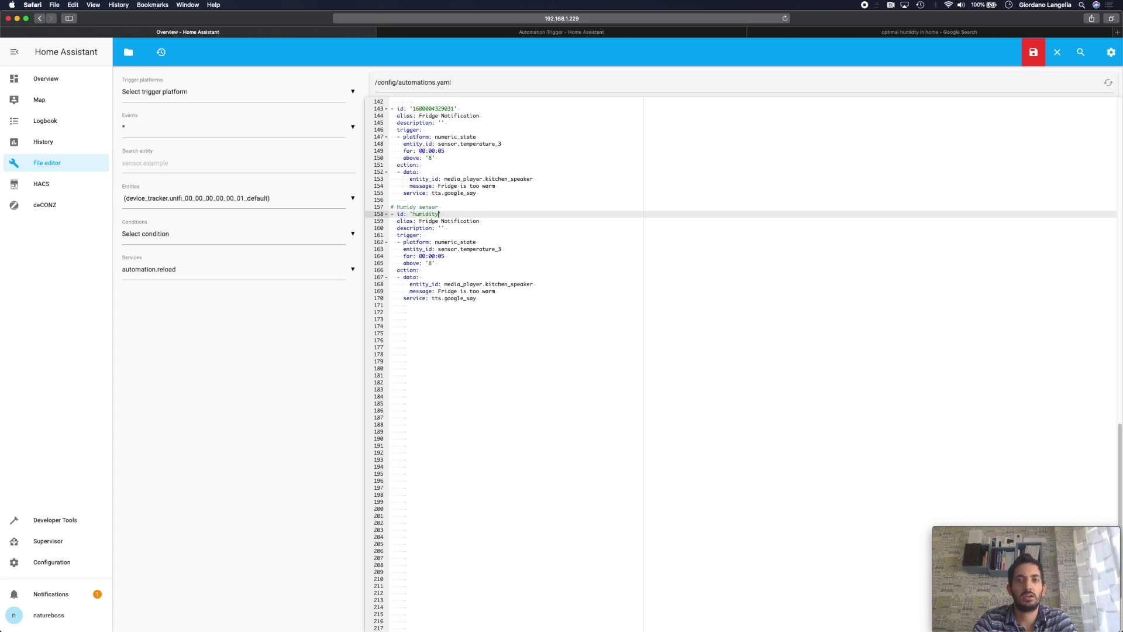
pyautogui.write('notification')
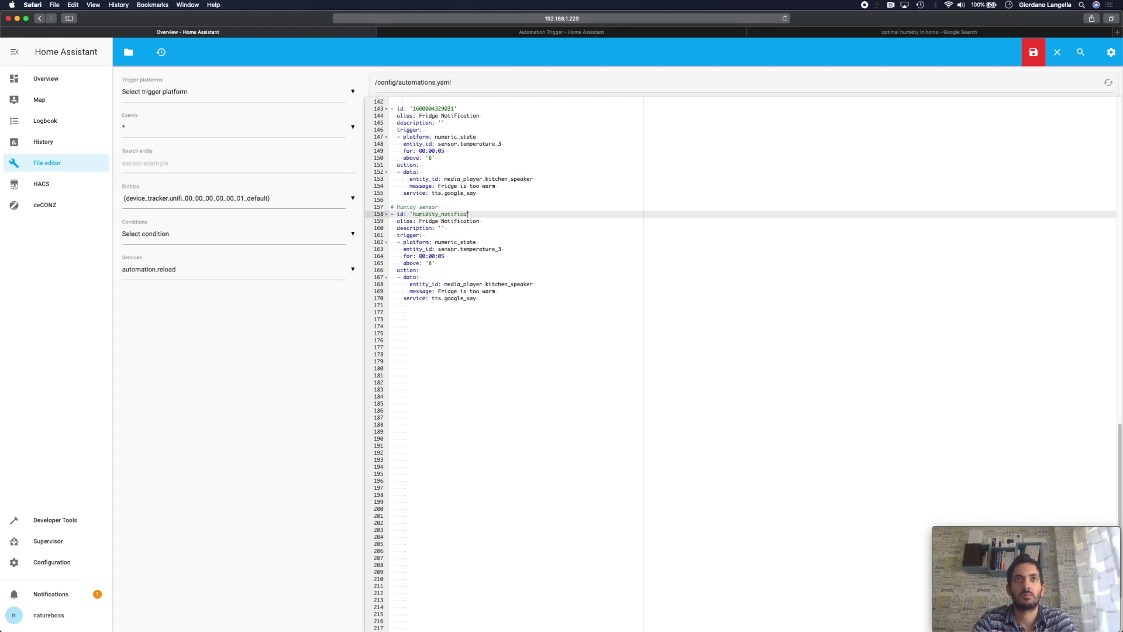
pyautogui.click(577, 331)
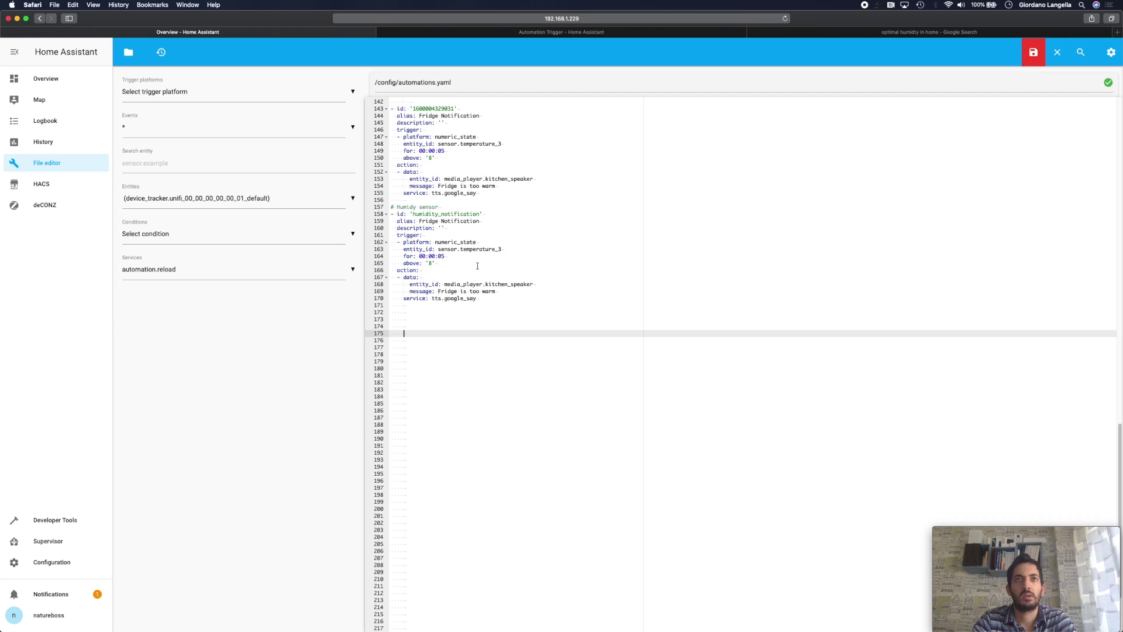
pyautogui.doubleClick(430, 221)
pyautogui.write('Humi')
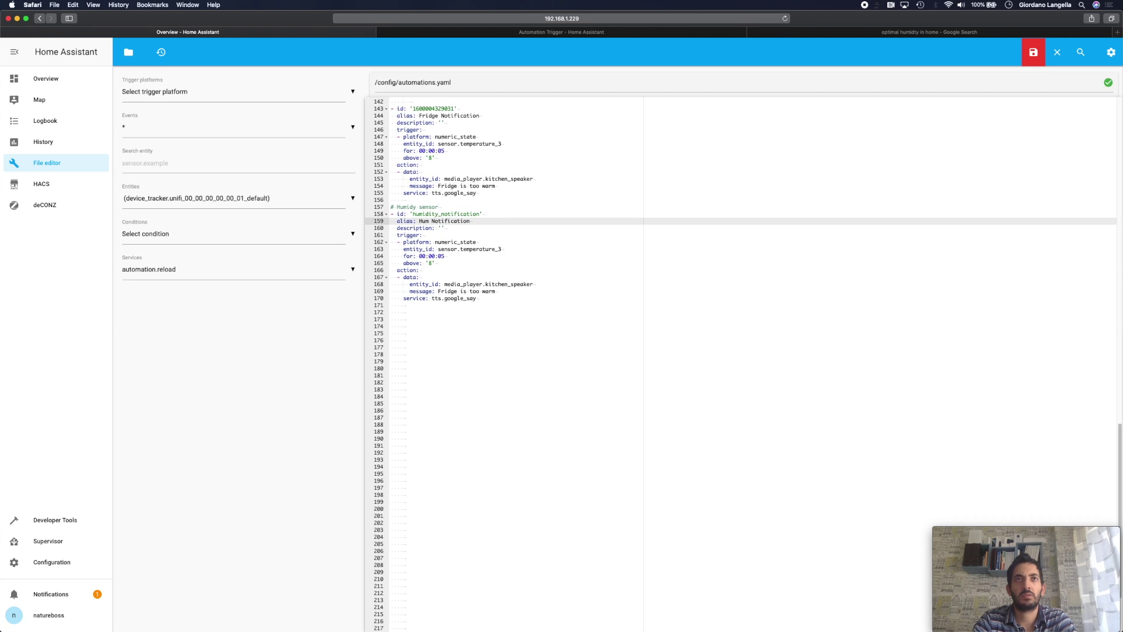
pyautogui.write('dity')
# Set the copied trigger's threshold to above '55', clear sensor.temperature_3, and save the file
pyautogui.click(469, 237)
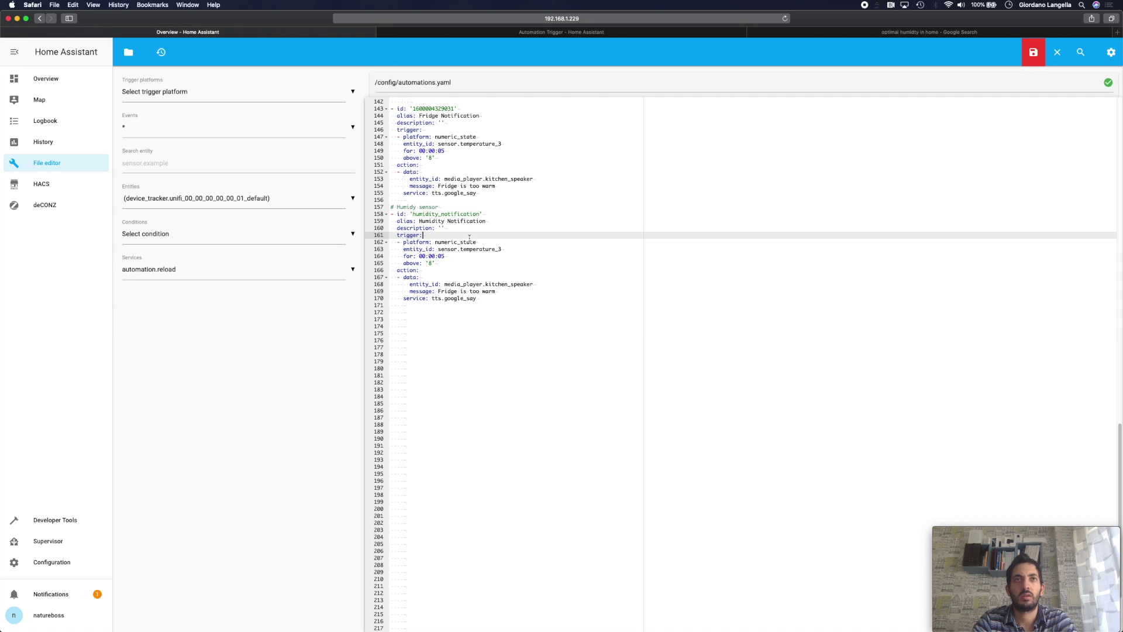
pyautogui.doubleClick(455, 242)
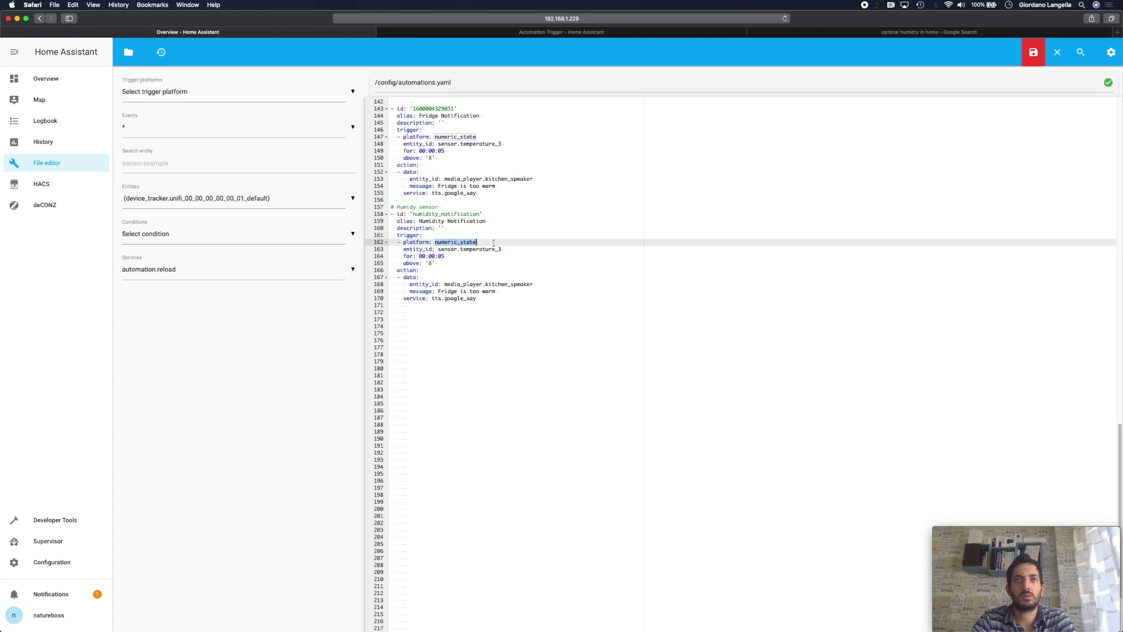
pyautogui.click(494, 242)
pyautogui.click(445, 256)
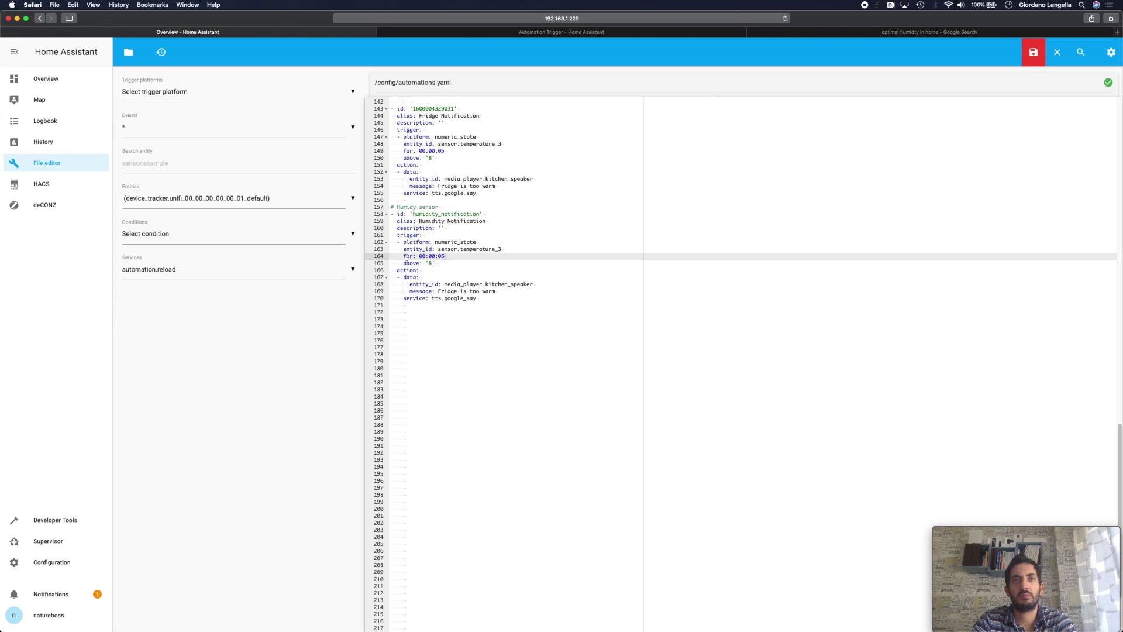
pyautogui.moveTo(402, 256); pyautogui.dragTo(446, 256)
pyautogui.click(433, 264)
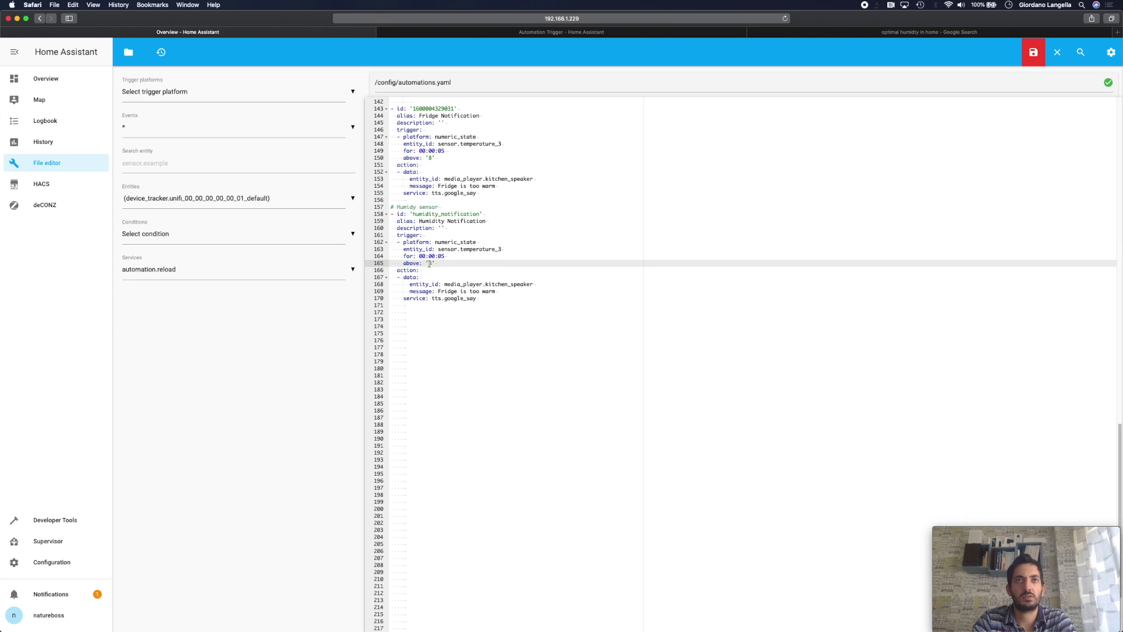
pyautogui.press('BackSpace')
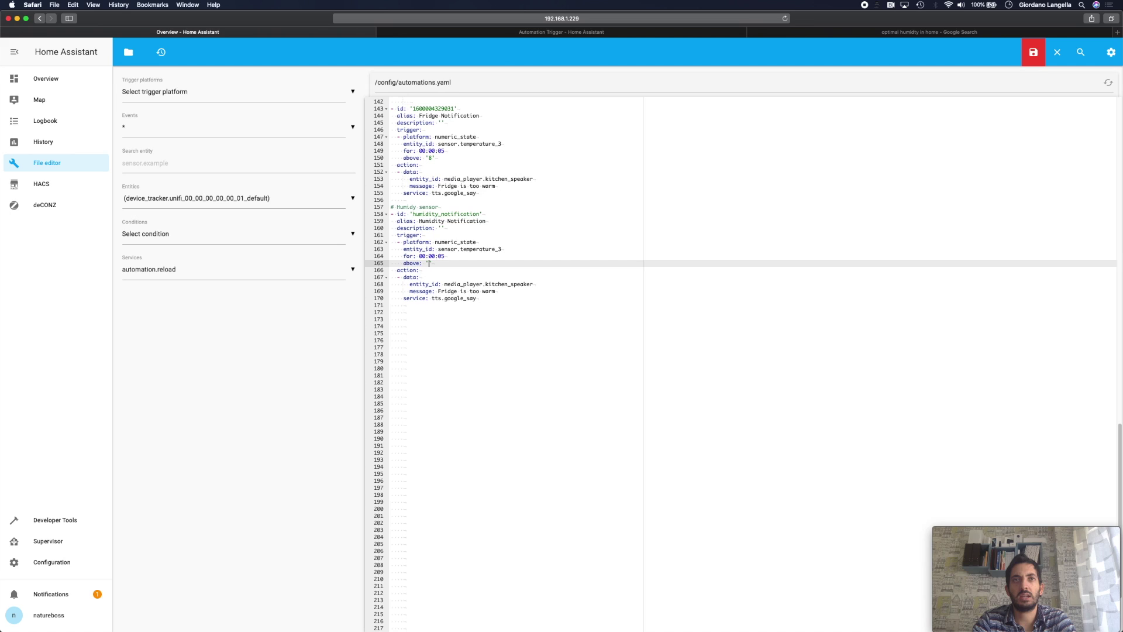
pyautogui.write('55')
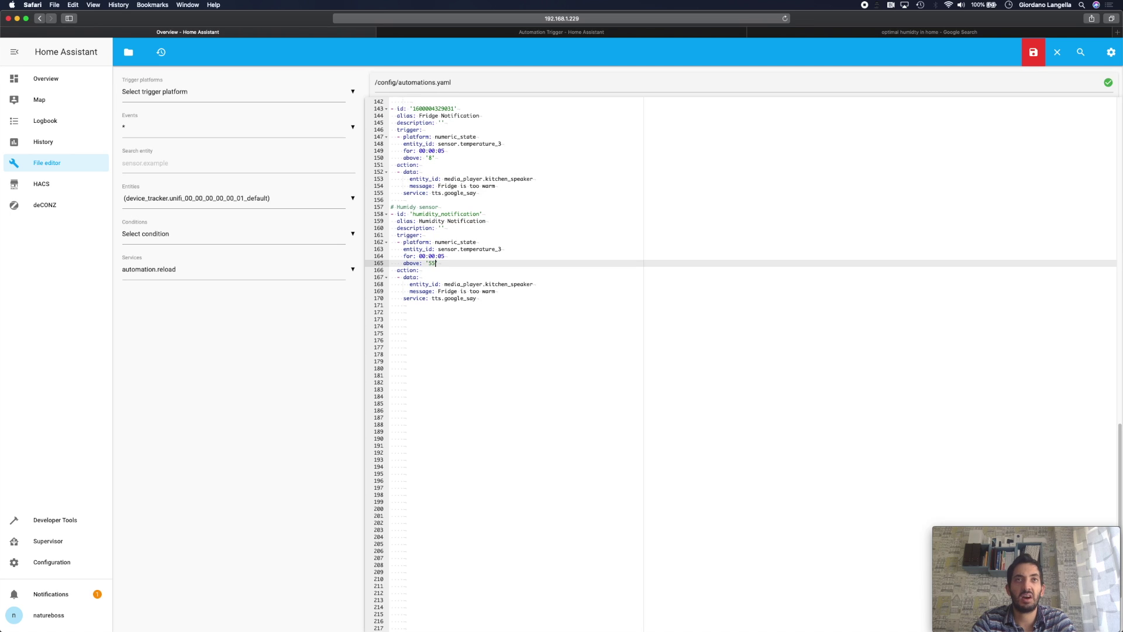
pyautogui.click(527, 276)
pyautogui.moveTo(438, 249); pyautogui.dragTo(509, 250)
pyautogui.press('BackSpace')
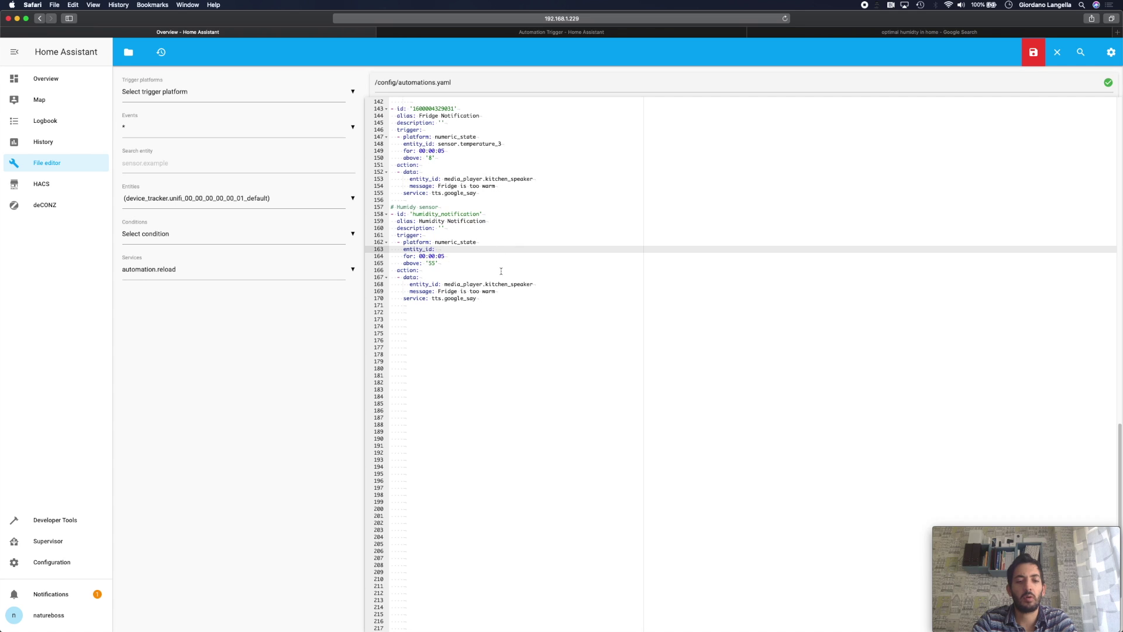
pyautogui.click(1031, 59)
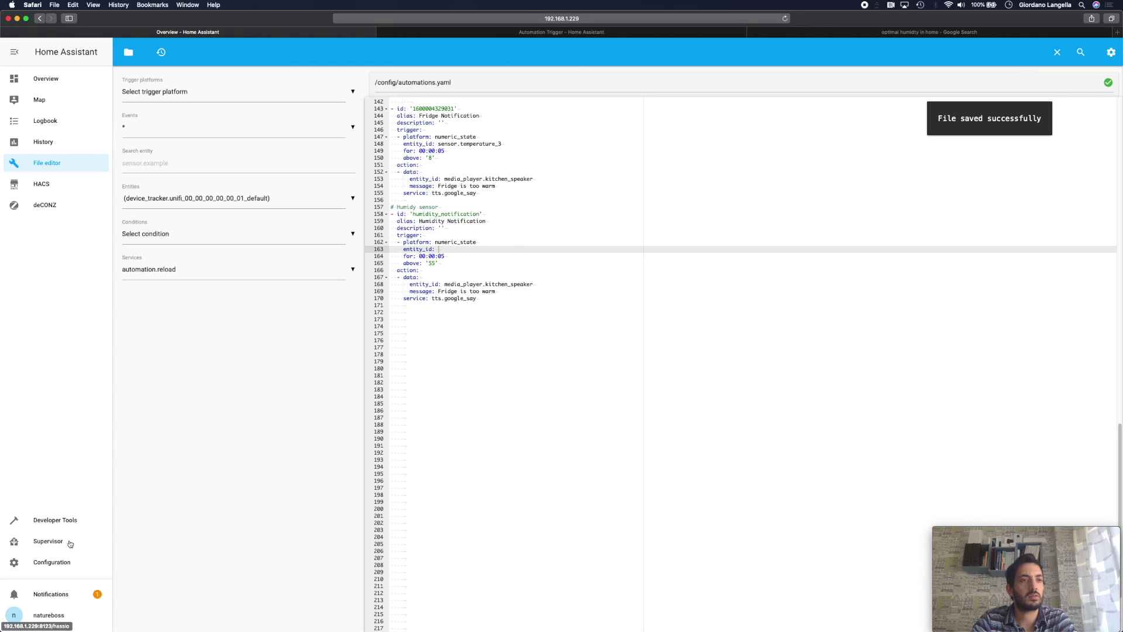
# Check sensor.humidity_4 (state 50.5) in Developer Tools States, then return to the File editor
pyautogui.click(68, 520)
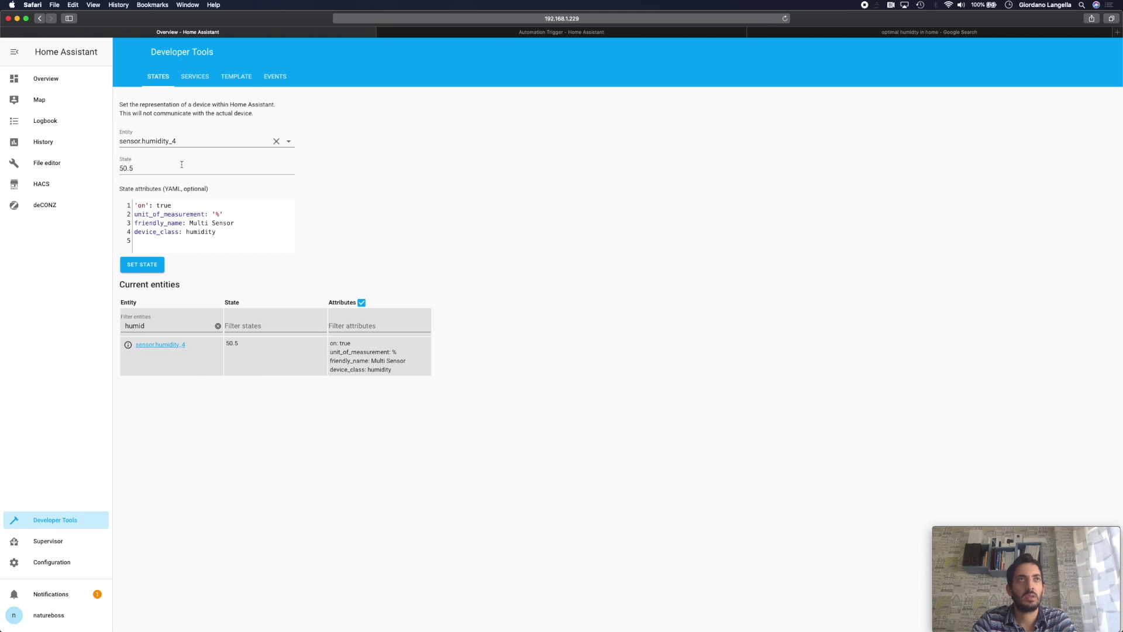
pyautogui.click(191, 143)
pyautogui.press('super+c')
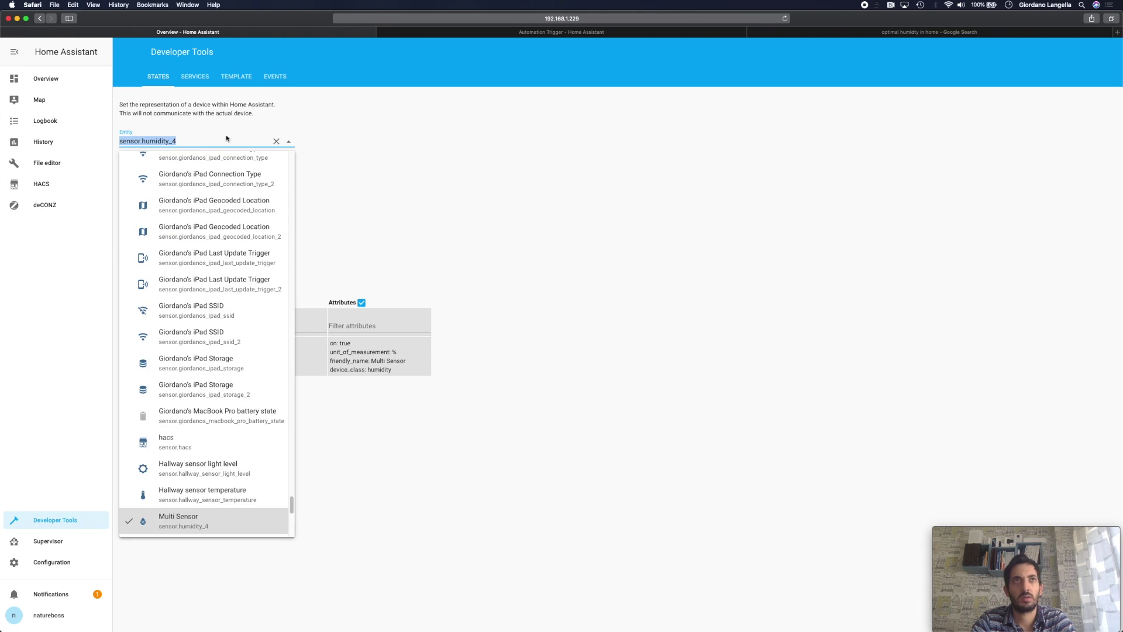
pyautogui.click(363, 181)
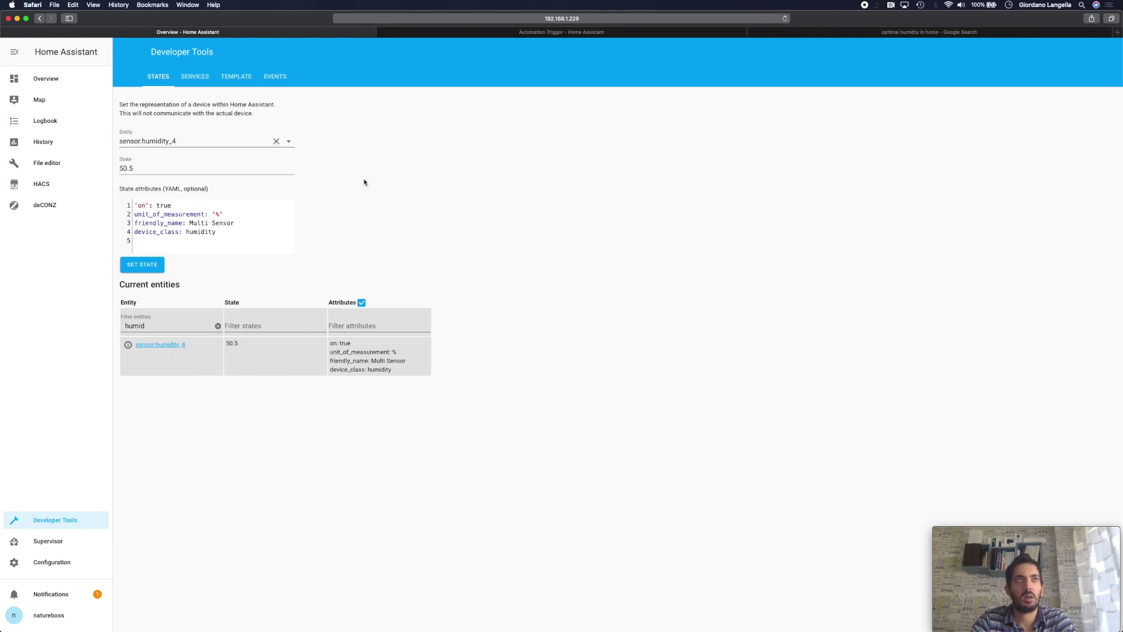
pyautogui.click(50, 164)
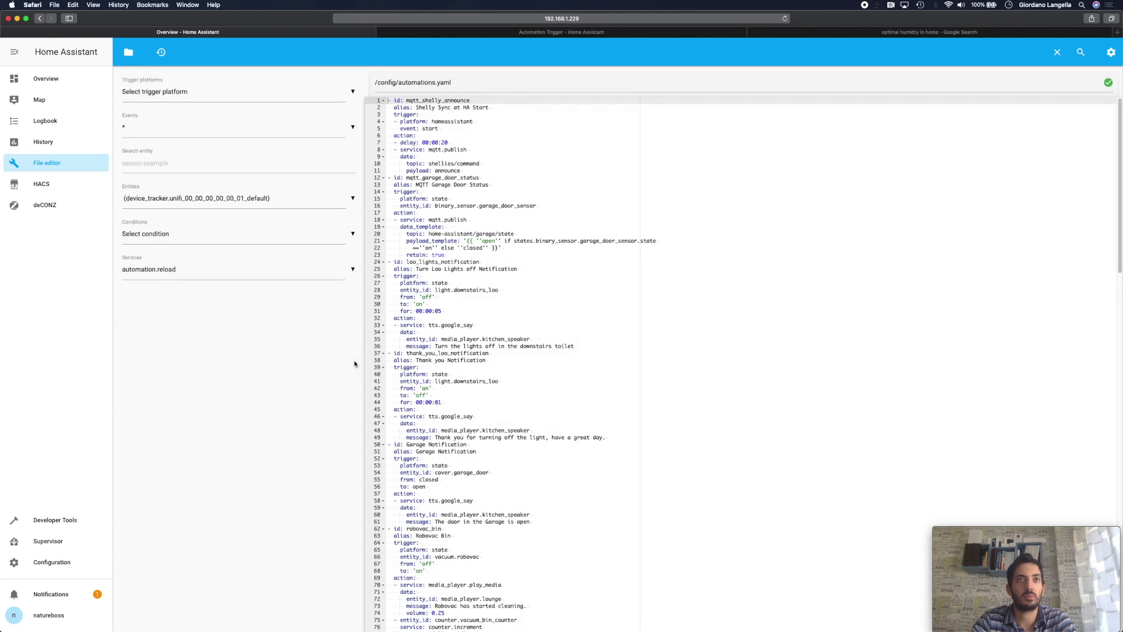
# Paste sensor.humidity_4 as the Humidity Notification trigger's entity_id
pyautogui.click(603, 437)
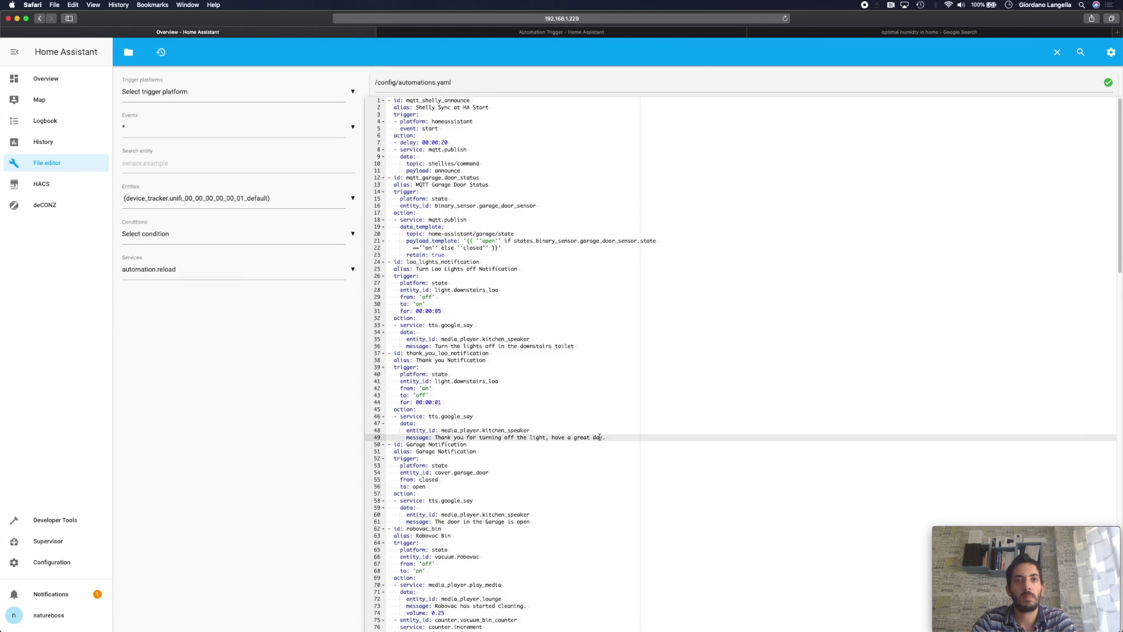
pyautogui.scroll(-15, 603, 437)
pyautogui.click(509, 266)
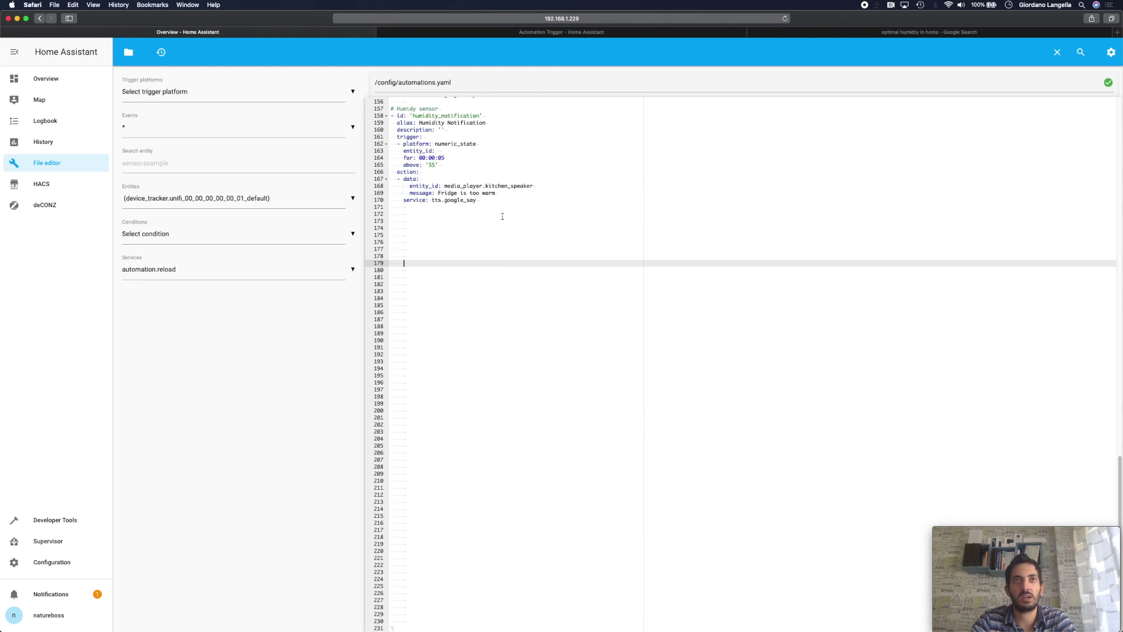
pyautogui.scroll(2, 447, 198)
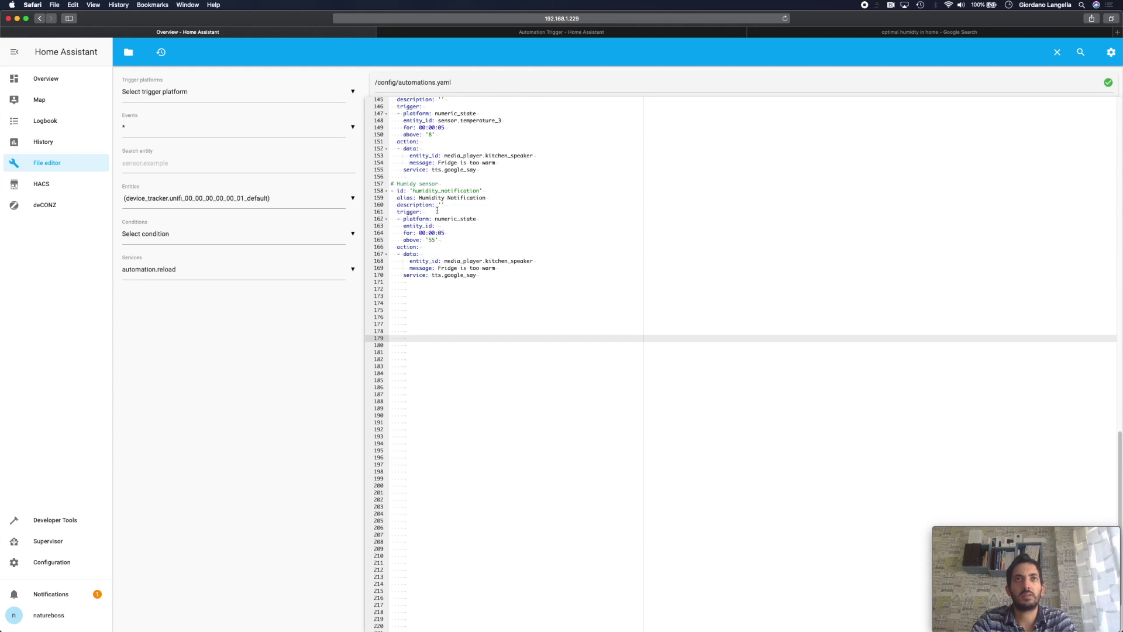
pyautogui.click(458, 226)
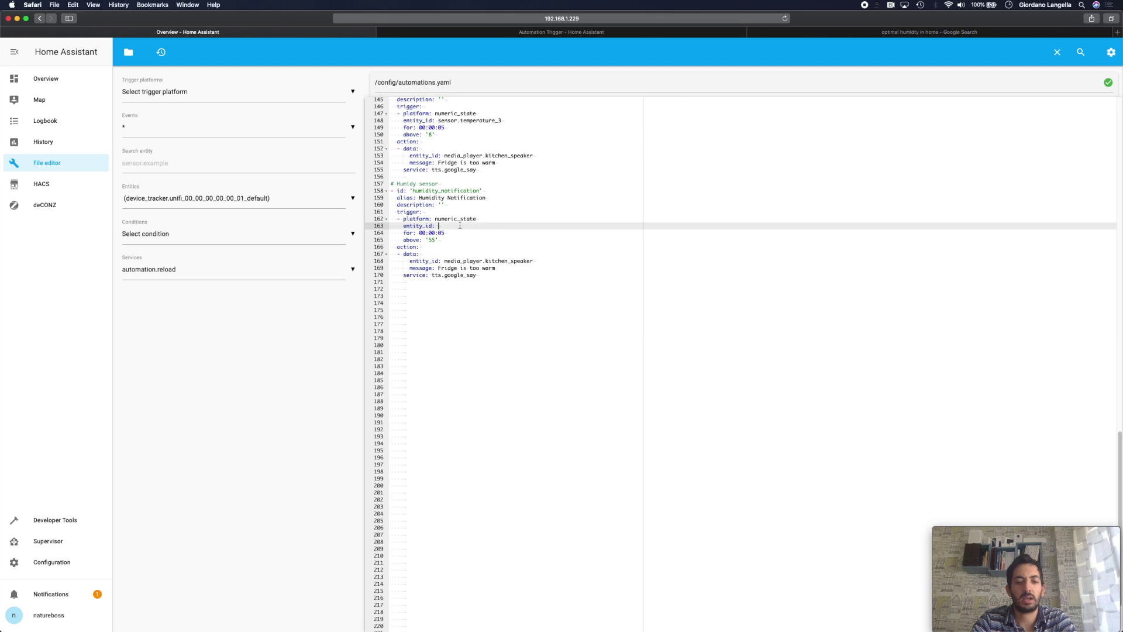
pyautogui.press('super+v')
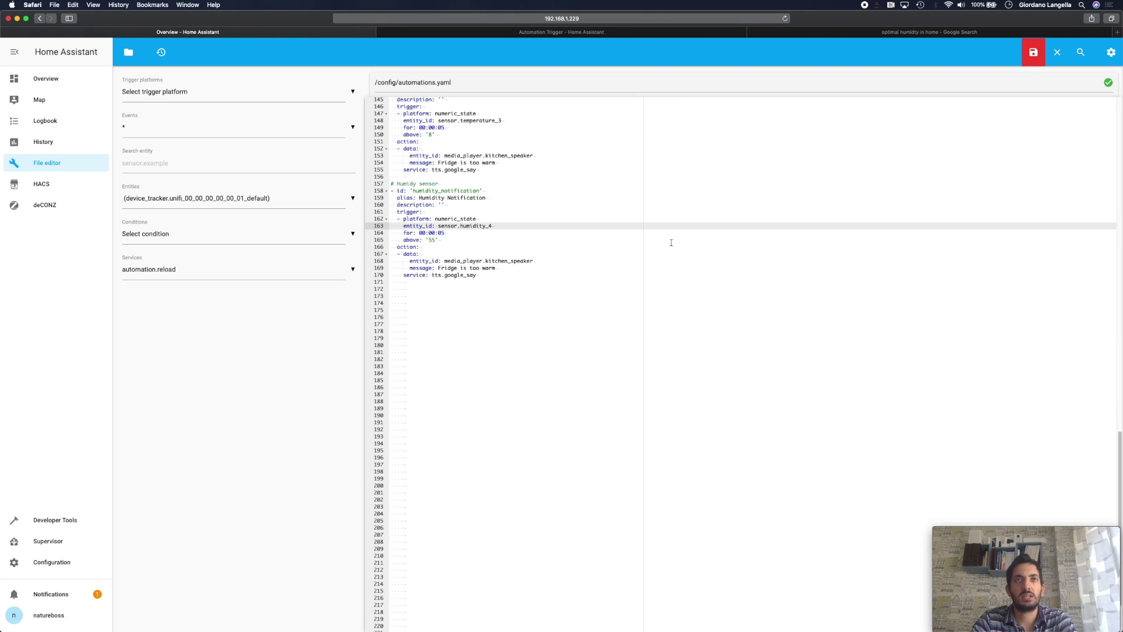
# Replace the spoken message 'Fridge is too warm' with 'Humidity is too high'
pyautogui.moveTo(400, 232); pyautogui.dragTo(463, 232)
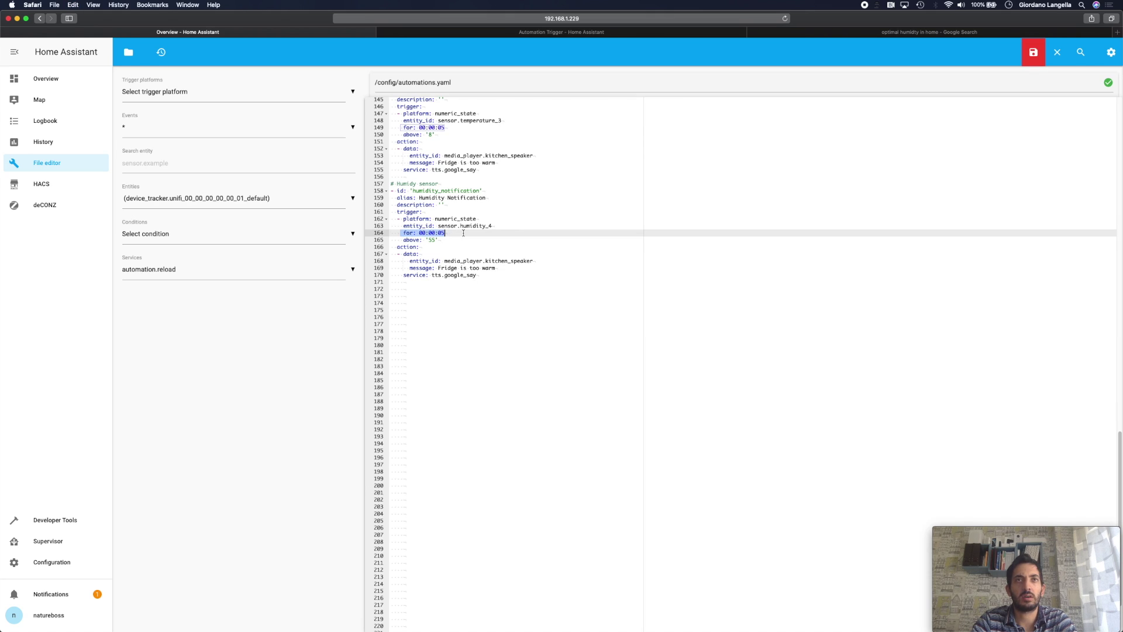
pyautogui.click(435, 239)
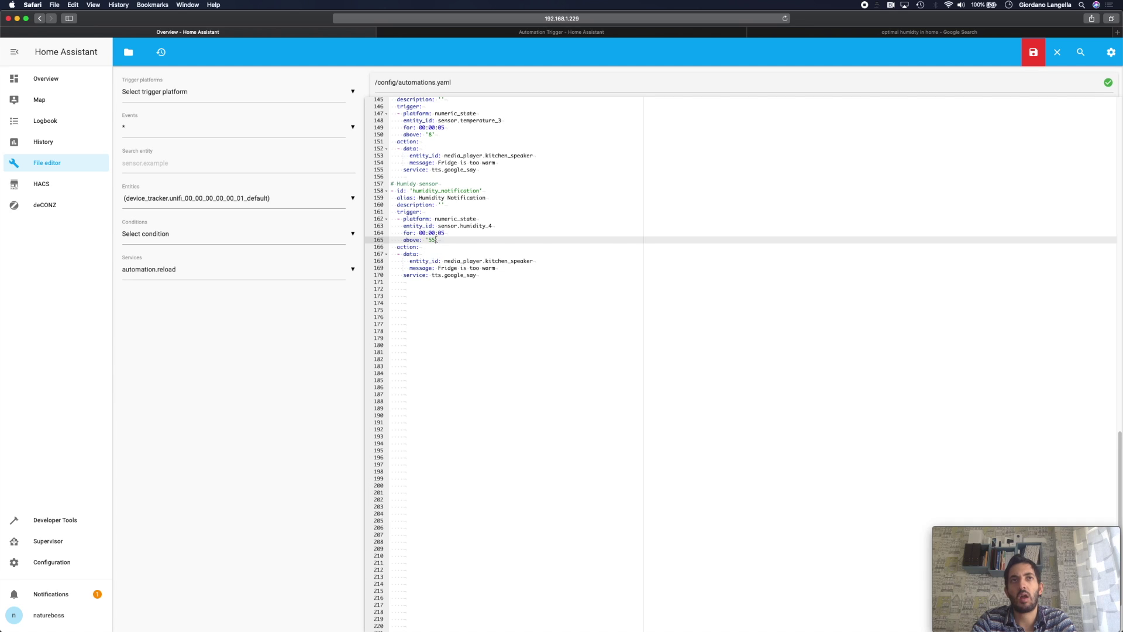
pyautogui.doubleClick(454, 234)
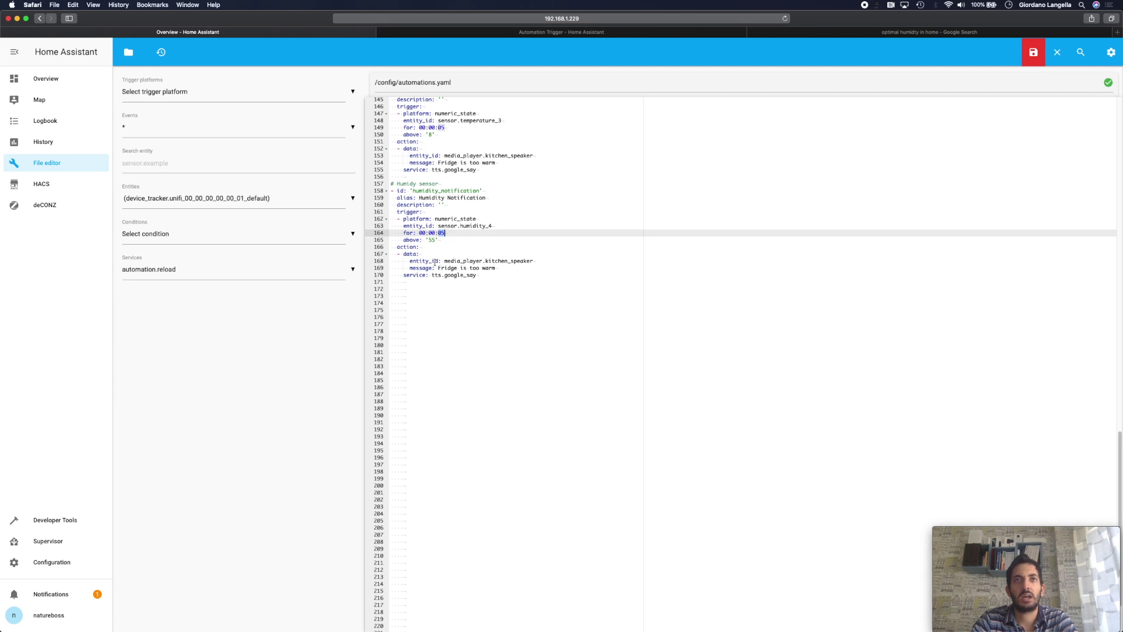
pyautogui.click(541, 262)
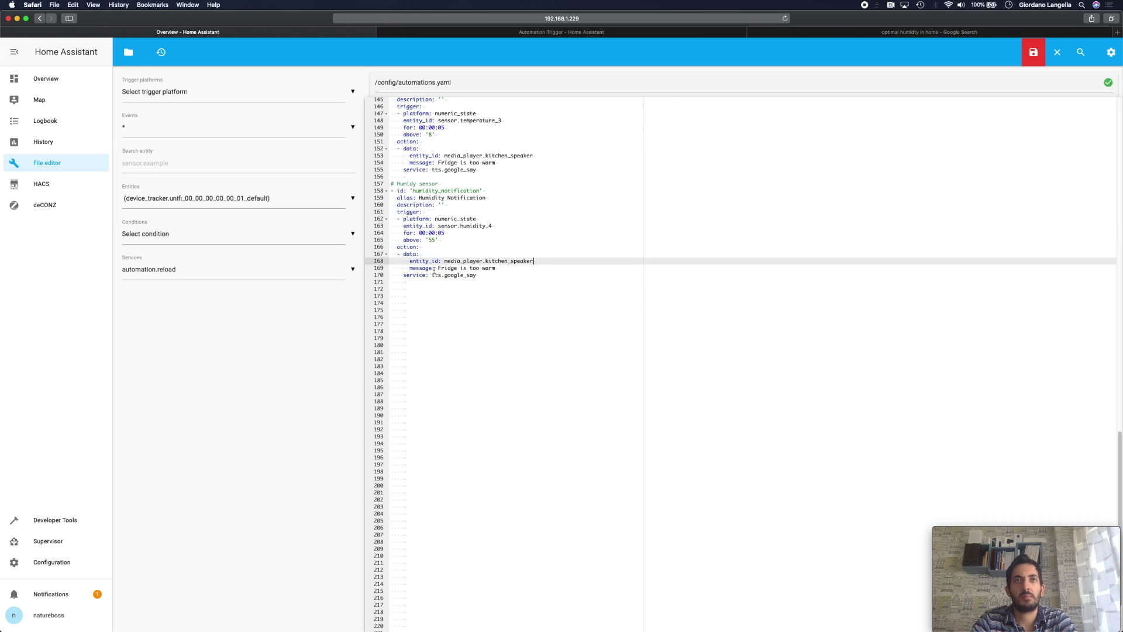
pyautogui.moveTo(467, 275); pyautogui.dragTo(505, 271)
pyautogui.click(486, 275)
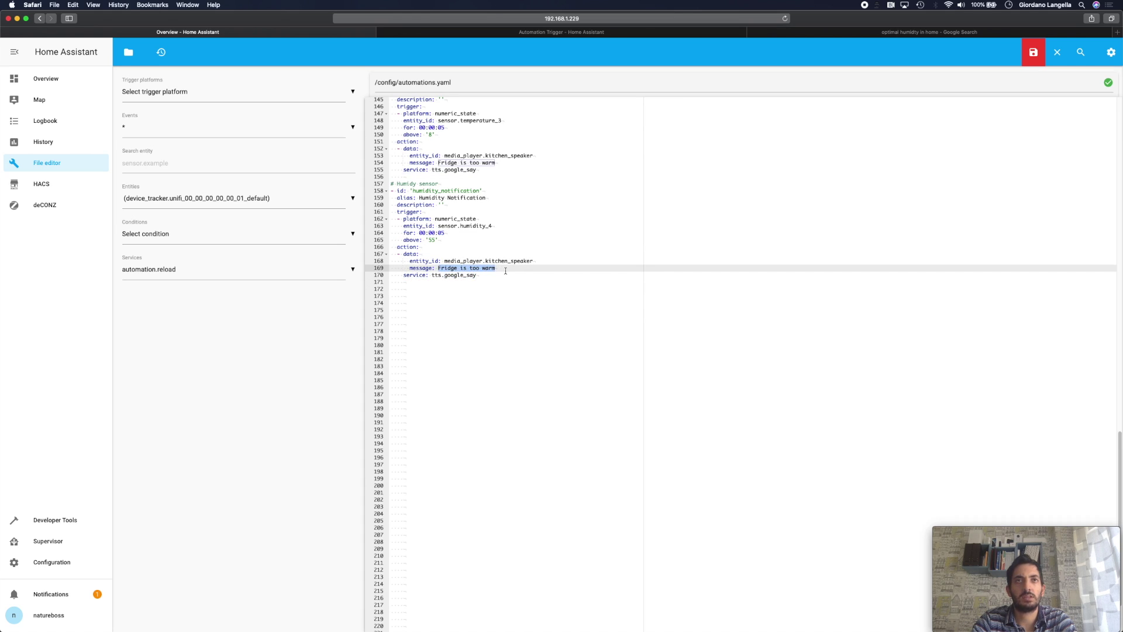
pyautogui.write('Humid')
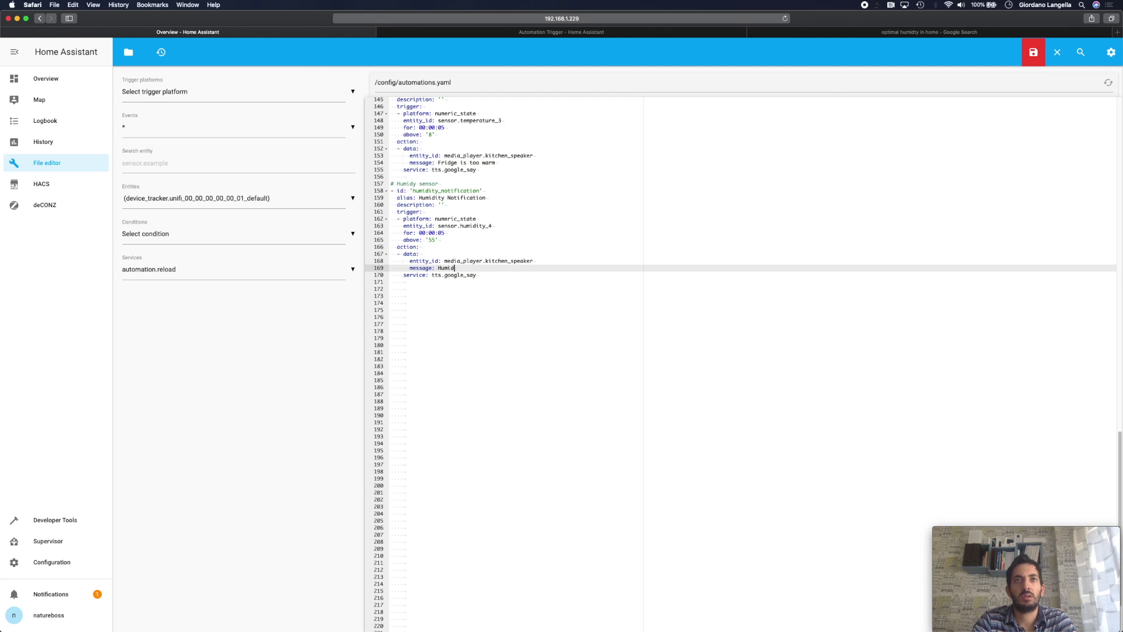
pyautogui.write('ity is too high')
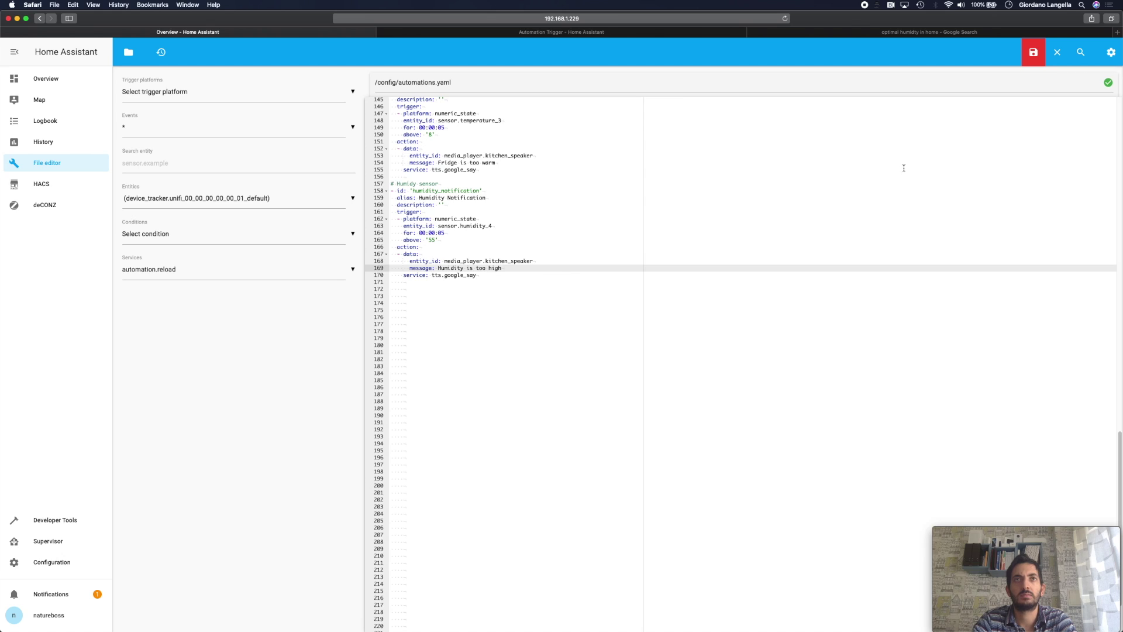
# Save automations.yaml and reload automations from the gear menu, confirming with YES
pyautogui.click(1033, 54)
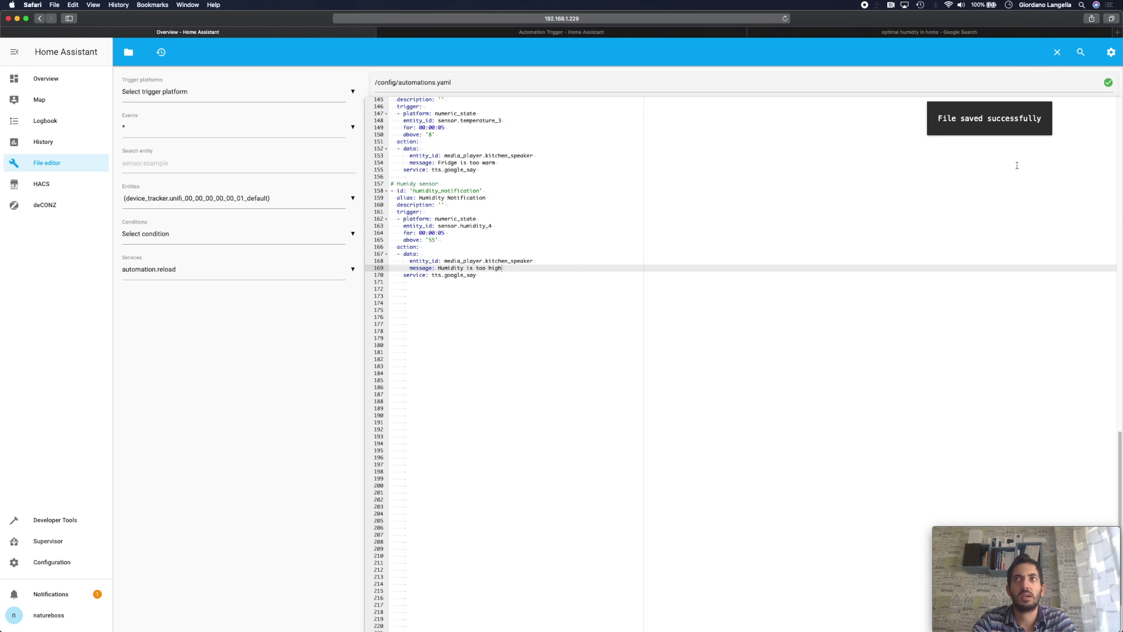
pyautogui.click(1111, 52)
pyautogui.click(1065, 235)
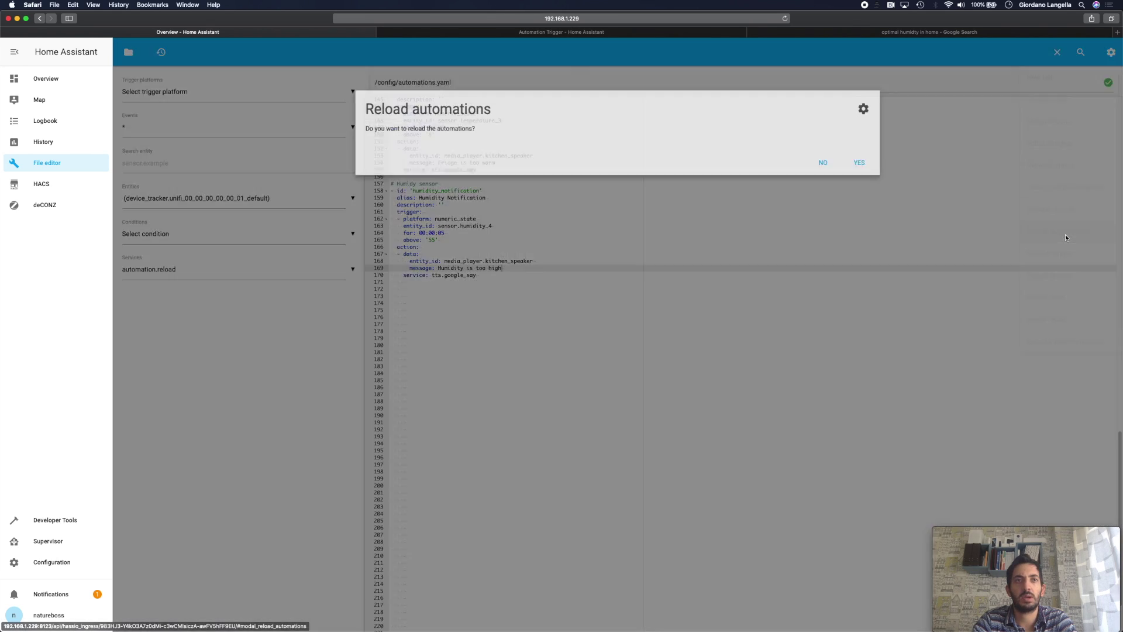
pyautogui.click(875, 170)
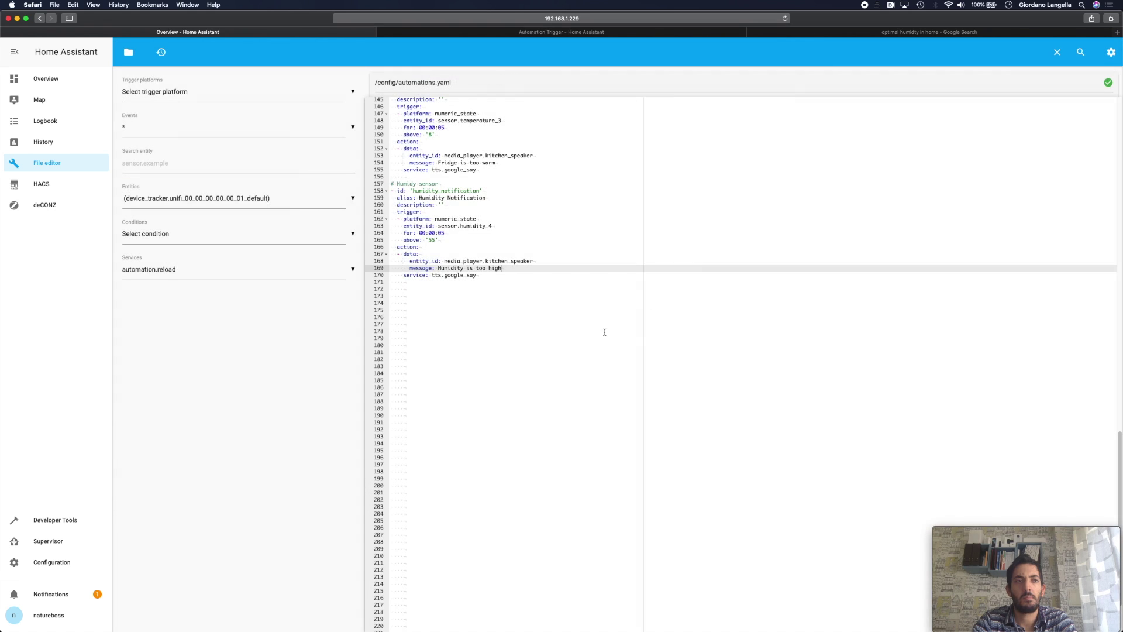